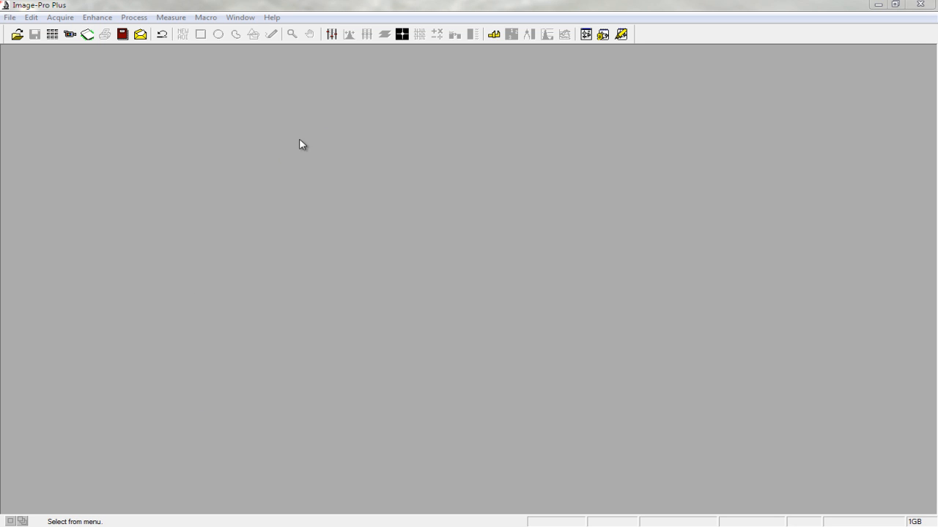
# Step: Select "Calibração Teste 2" as the active spatial calibration
pyautogui.click(494, 34)
pyautogui.click(488, 259)
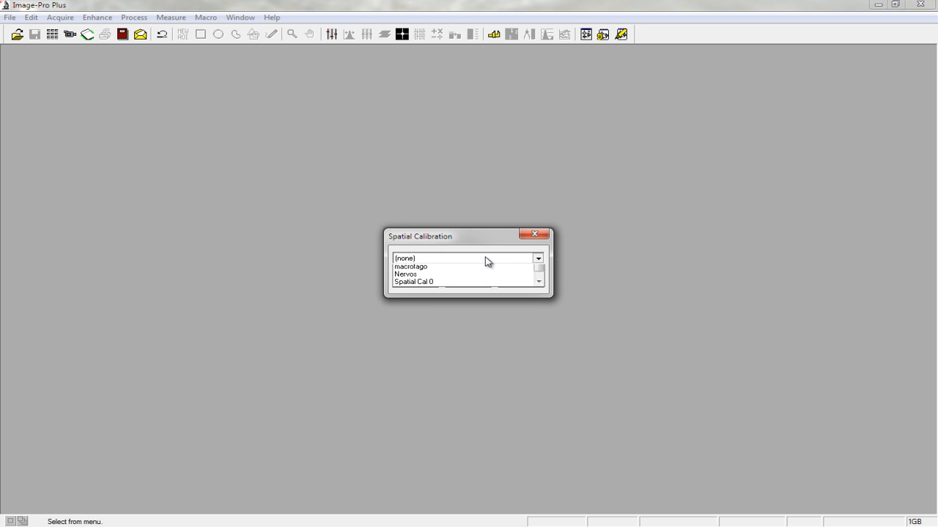
pyautogui.click(442, 284)
pyautogui.click(419, 279)
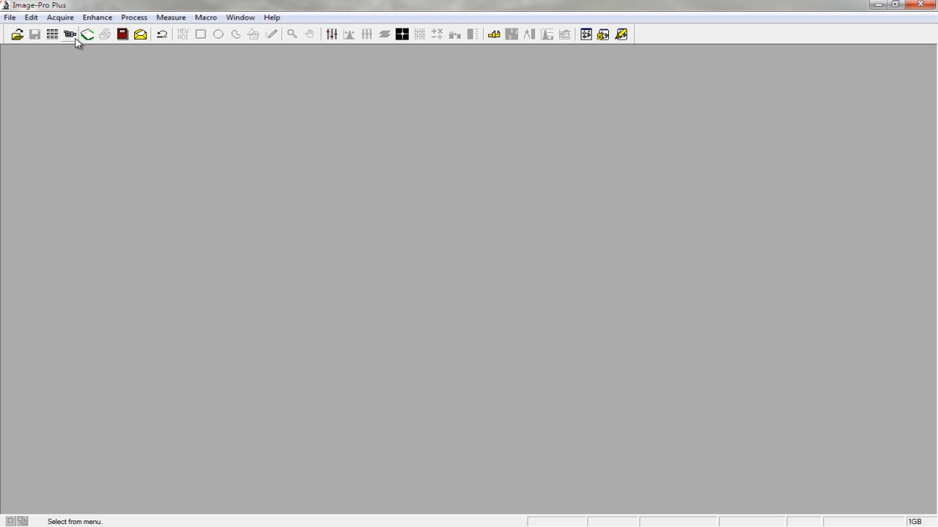
# Step: Open the image AML 01_5555 from the Imagens JPG folder and shift its window slightly within the workspace
pyautogui.click(22, 39)
pyautogui.doubleClick(364, 240)
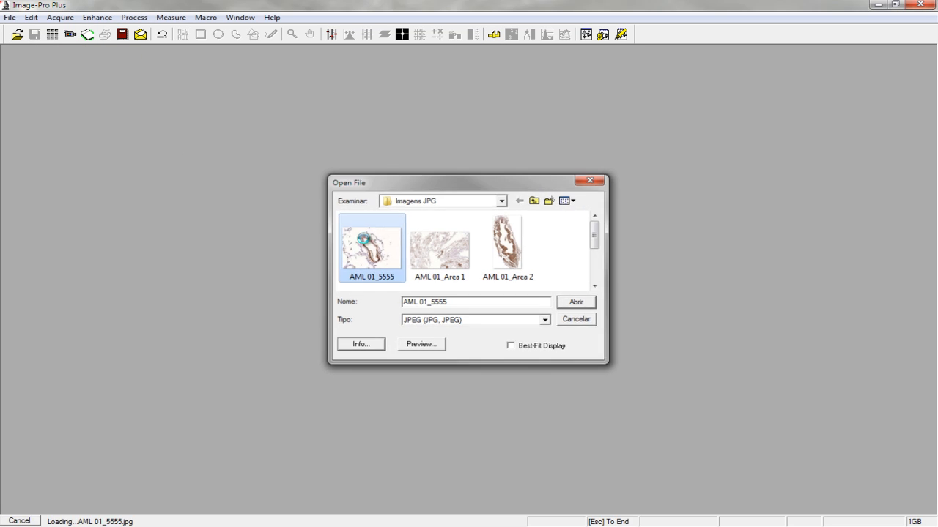
pyautogui.moveTo(262, 60); pyautogui.dragTo(284, 72)
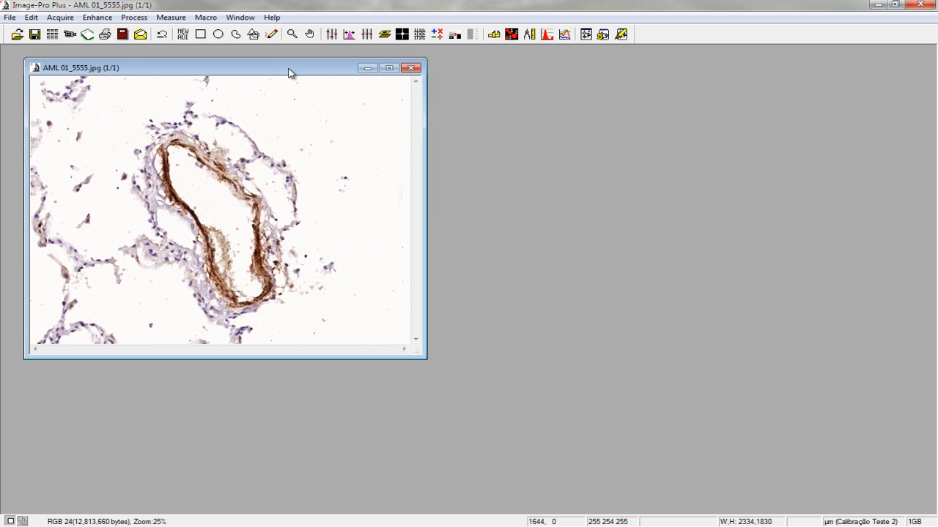
# Step: Trace an irregular freehand region of interest around most of the brown-stained vessel
pyautogui.click(236, 34)
pyautogui.moveTo(184, 105)
pyautogui.mouseDown()
pyautogui.moveTo(749, 144)
pyautogui.moveTo(681, 134)
pyautogui.mouseUp()
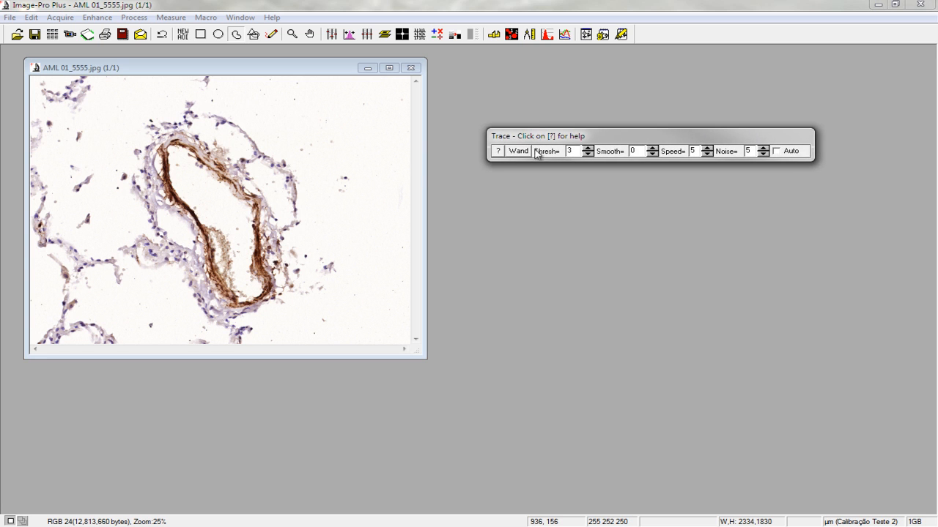
pyautogui.moveTo(229, 139)
pyautogui.mouseDown()
pyautogui.moveTo(192, 160)
pyautogui.moveTo(141, 242)
pyautogui.moveTo(309, 324)
pyautogui.moveTo(258, 121)
pyautogui.moveTo(224, 124)
pyautogui.mouseUp()
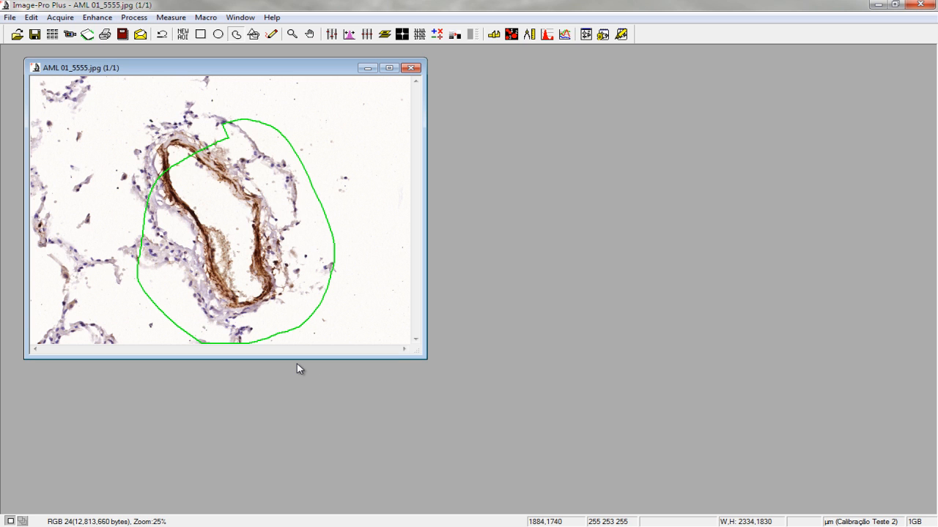
# Step: Start recording a macro named "Marcador 1" with the shortcut Ctrl+F7, keeping the recording controls clear of the image
pyautogui.click(206, 18)
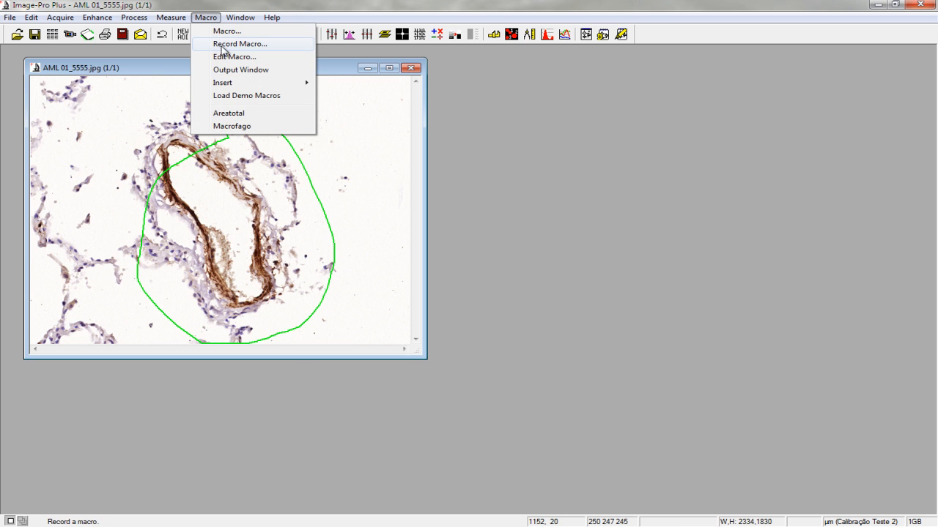
pyautogui.click(223, 50)
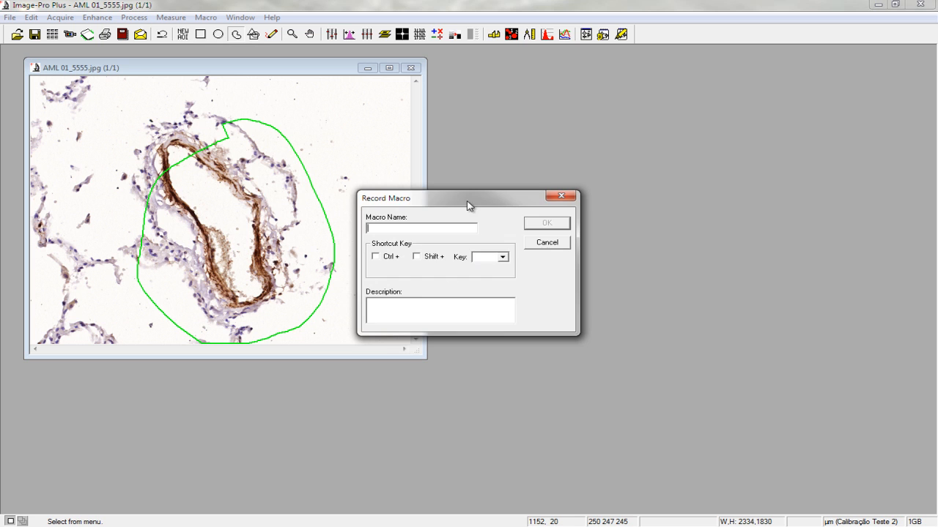
pyautogui.moveTo(469, 196); pyautogui.dragTo(560, 196)
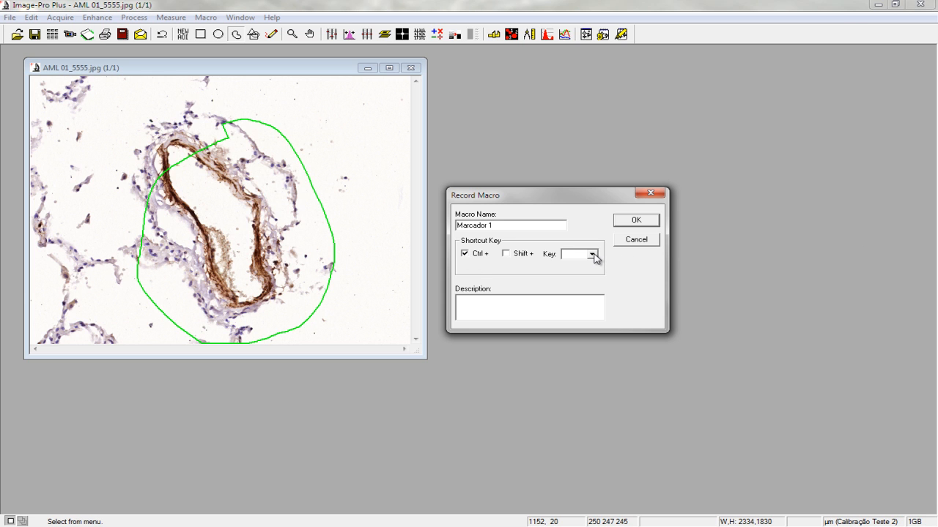
pyautogui.click(592, 254)
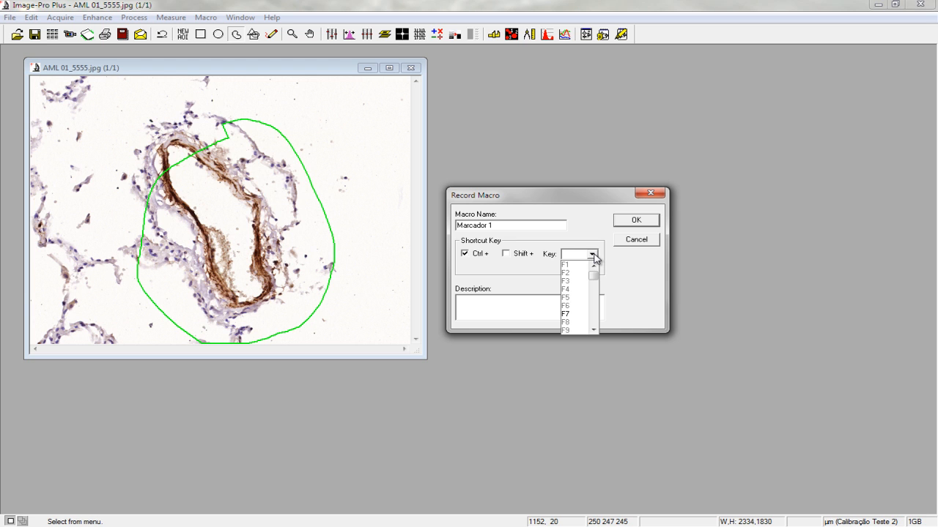
pyautogui.click(571, 316)
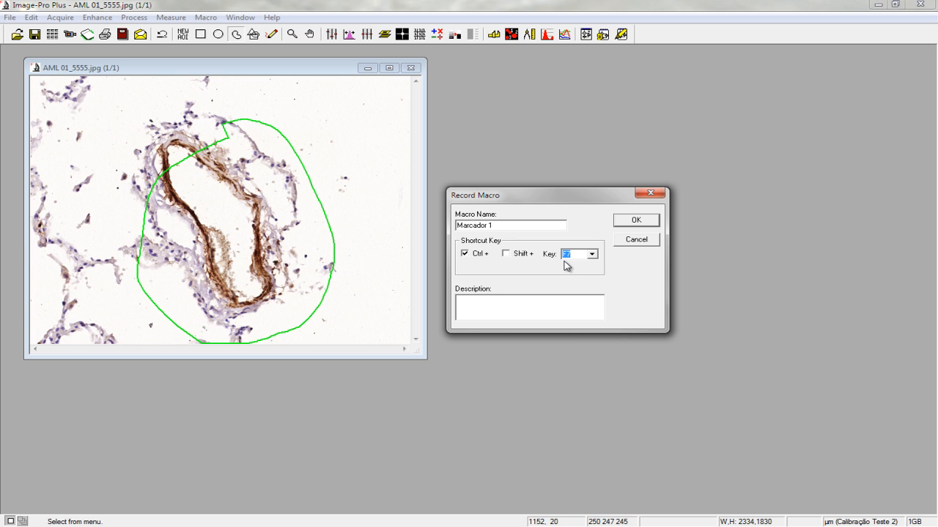
pyautogui.click(628, 222)
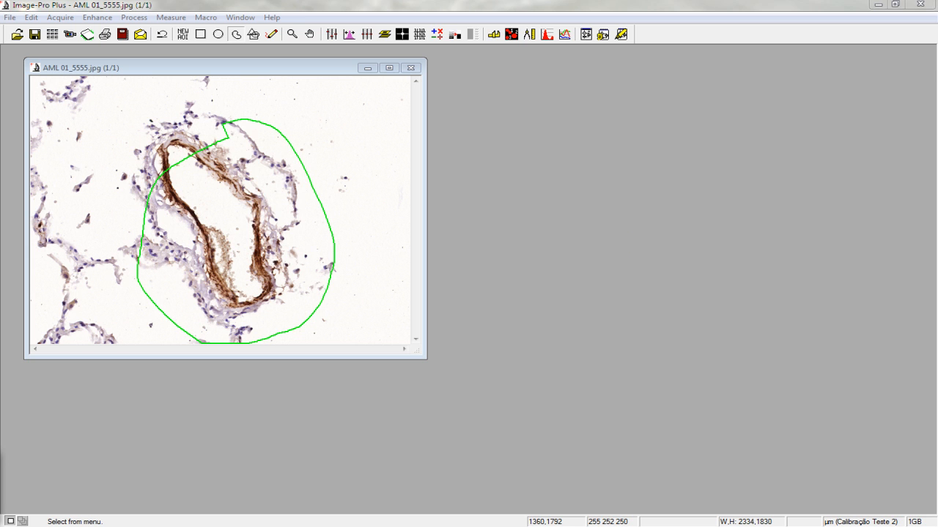
pyautogui.moveTo(0, 457); pyautogui.dragTo(16, 444)
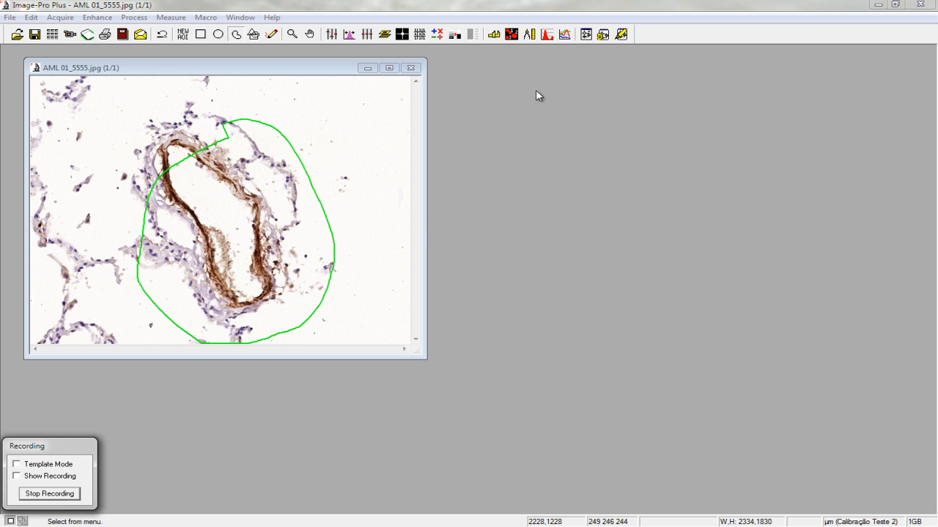
# Step: Open the Count / Size tool beside the image and set its intensity range selection to Manual
pyautogui.click(510, 34)
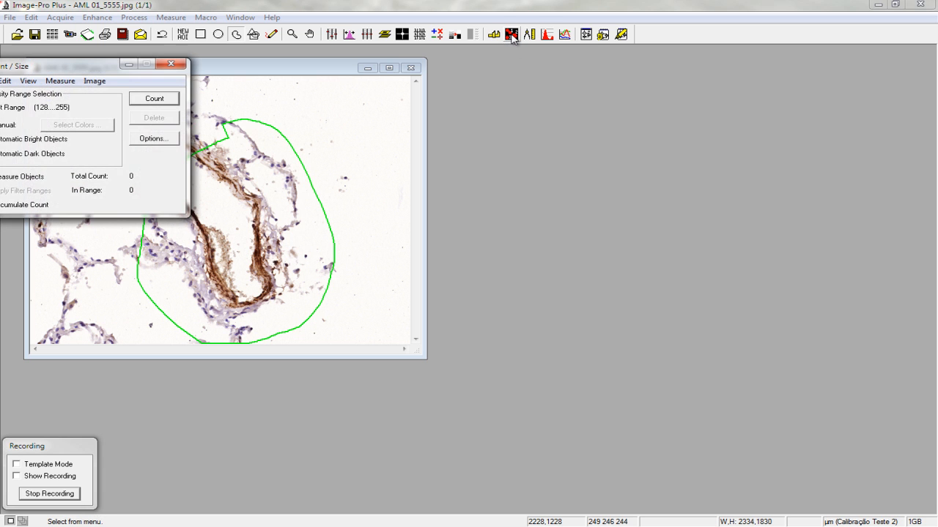
pyautogui.moveTo(66, 68); pyautogui.dragTo(590, 125)
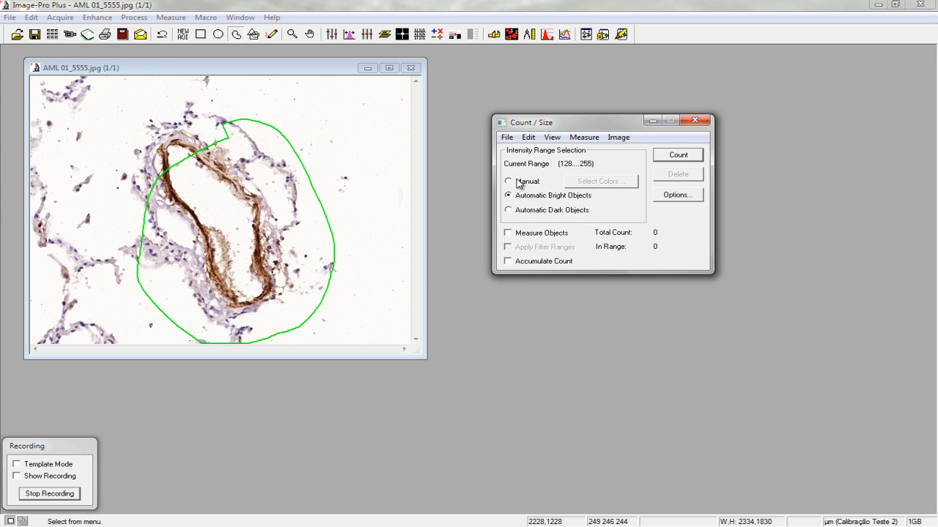
pyautogui.click(509, 182)
# Step: Load the color segmentation file teste3 for the object colors, replacing the existing ranges, and close the segmentation settings
pyautogui.click(586, 182)
pyautogui.moveTo(128, 120); pyautogui.dragTo(638, 144)
pyautogui.click(510, 351)
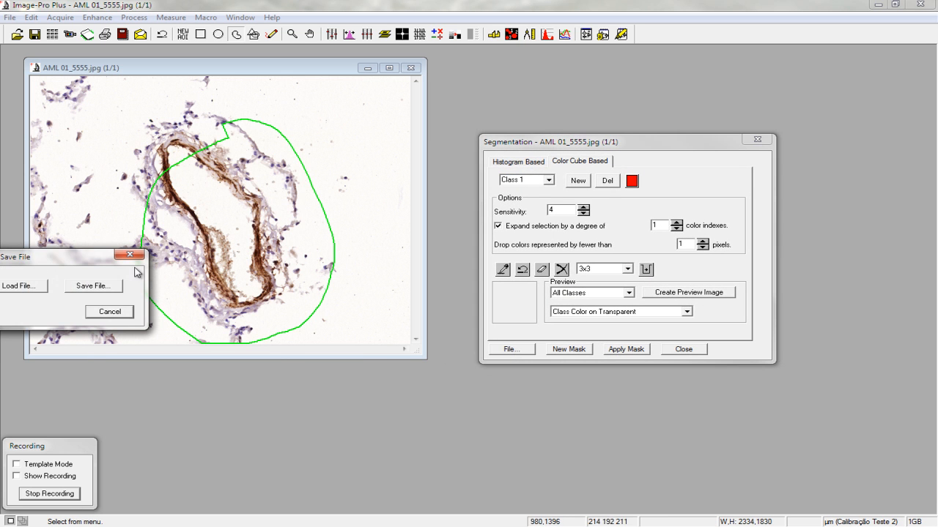
pyautogui.moveTo(44, 258); pyautogui.dragTo(550, 259)
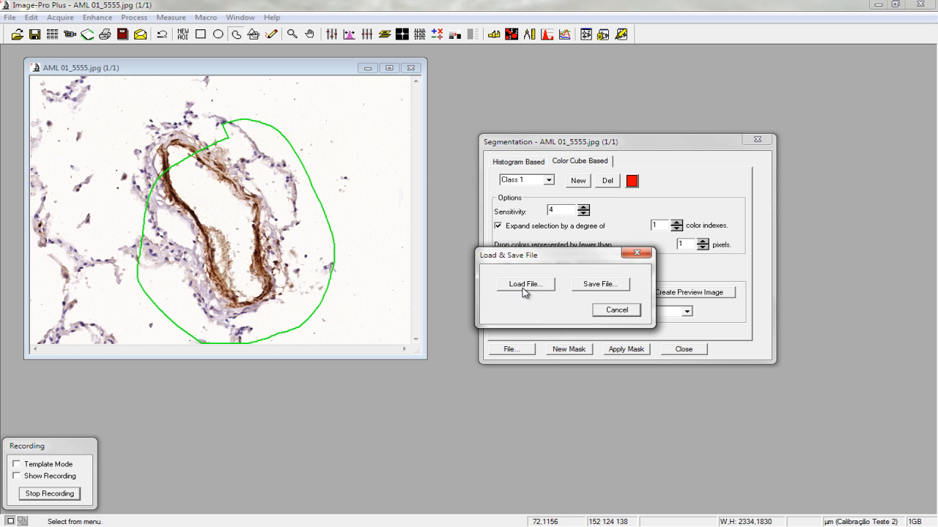
pyautogui.click(523, 287)
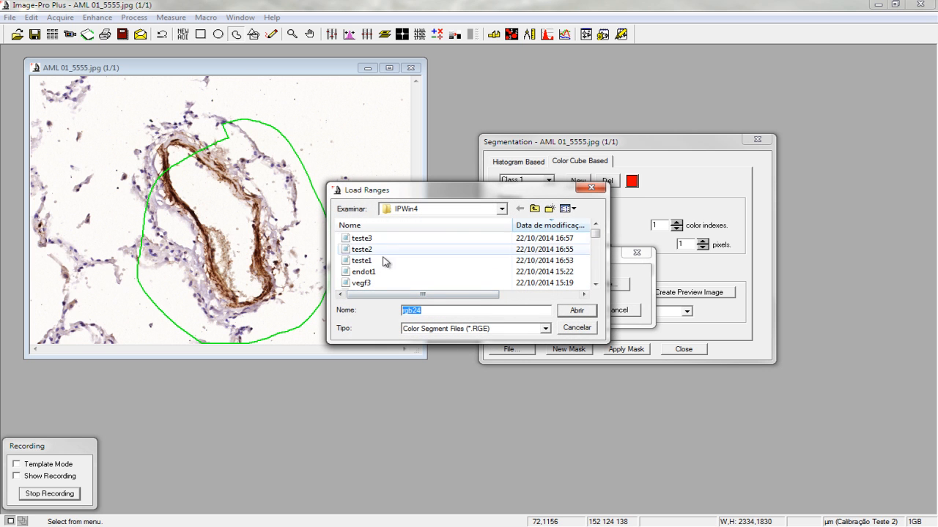
pyautogui.doubleClick(361, 240)
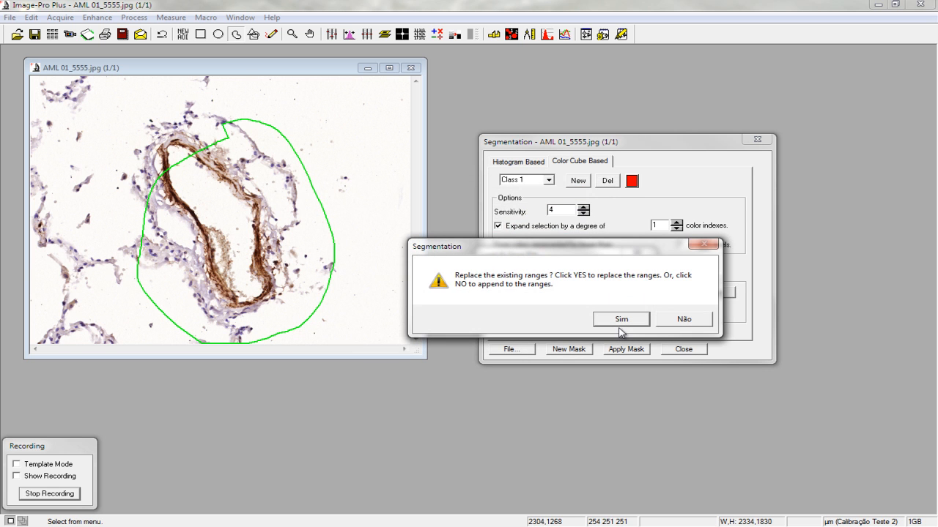
pyautogui.click(620, 320)
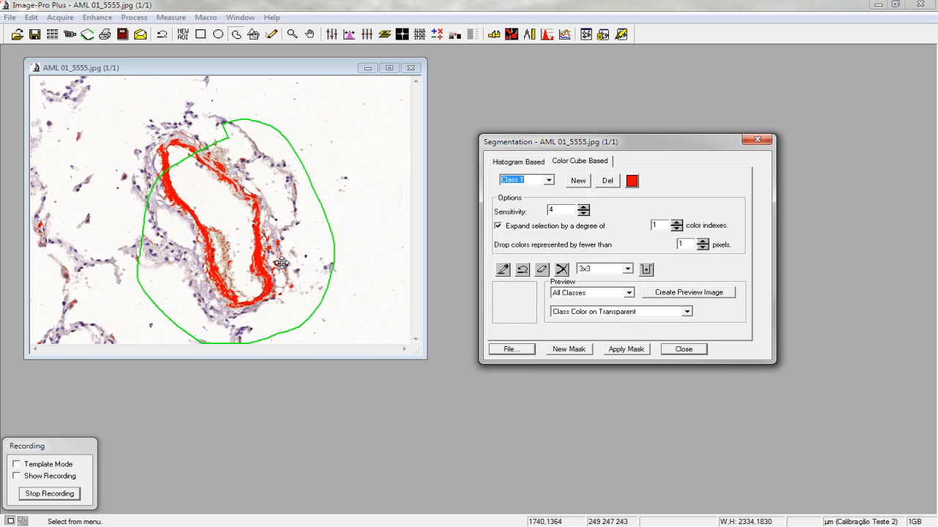
pyautogui.click(683, 349)
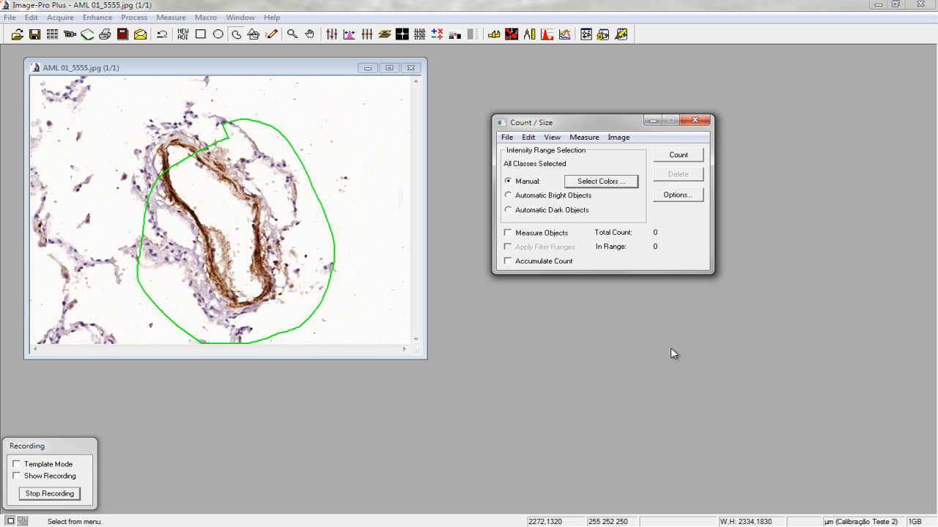
# Step: Set the Count / Size display options to outline style Filled and label style None
pyautogui.click(676, 197)
pyautogui.moveTo(129, 249); pyautogui.dragTo(621, 204)
pyautogui.click(576, 238)
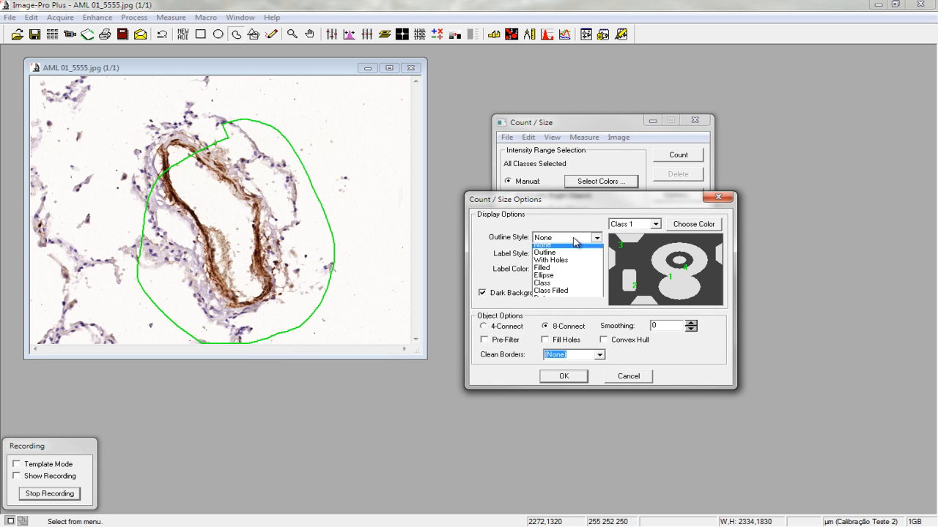
pyautogui.click(550, 272)
pyautogui.click(565, 254)
pyautogui.click(550, 266)
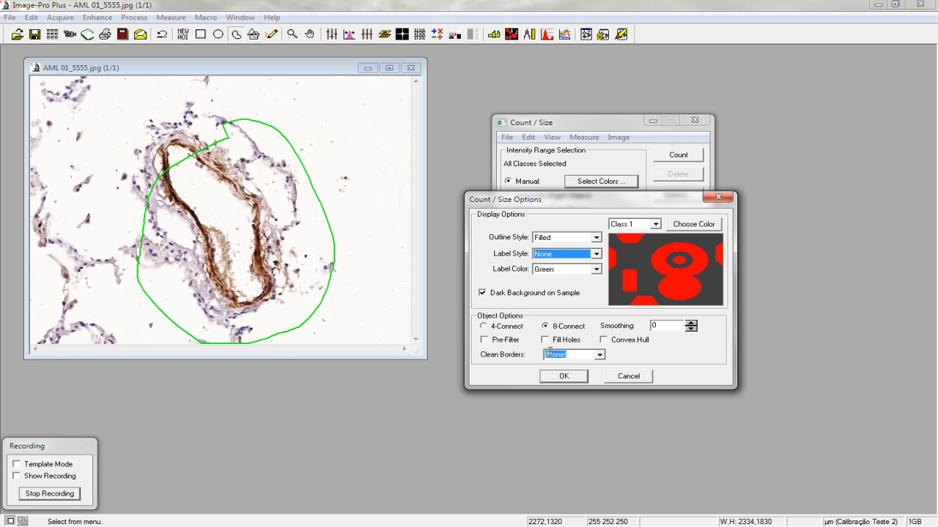
pyautogui.click(565, 377)
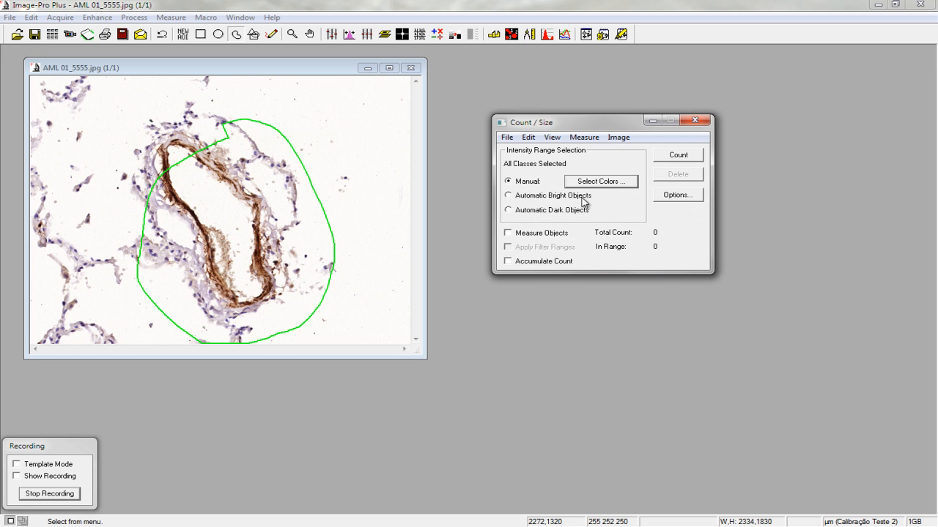
# Step: Enable Measure Objects and add IOD alongside Area in the selected measurements
pyautogui.click(522, 232)
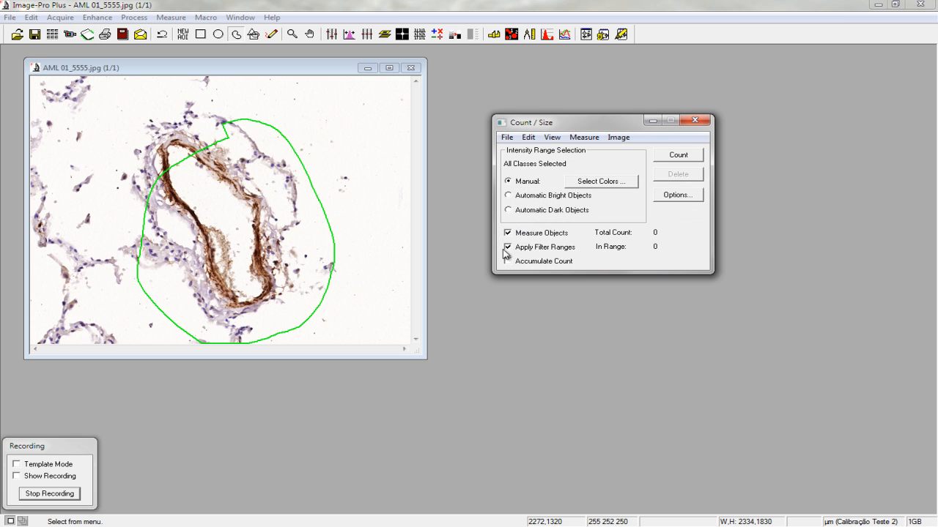
pyautogui.click(584, 137)
pyautogui.click(598, 151)
pyautogui.moveTo(162, 222); pyautogui.dragTo(553, 200)
pyautogui.click(488, 228)
pyautogui.click(407, 318)
pyautogui.click(411, 320)
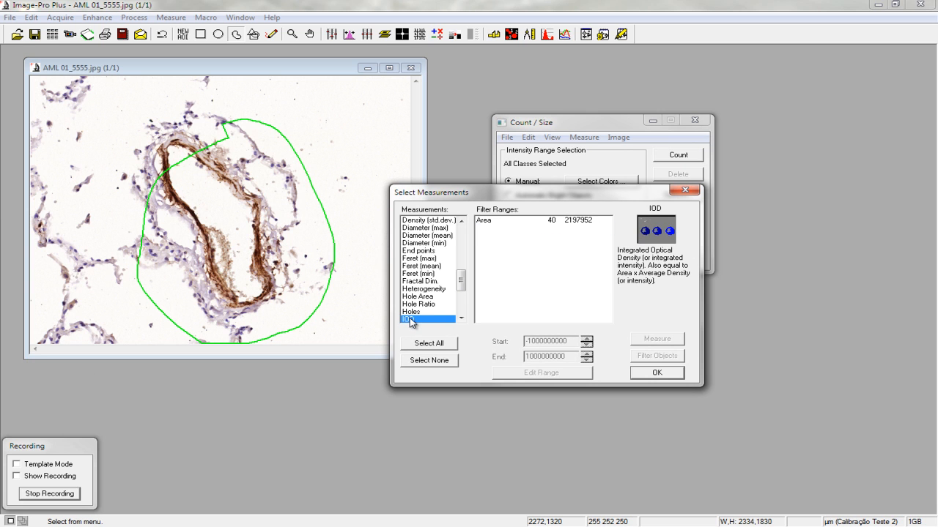
# Step: Set the start of the Area filter range to 2 and accept the measurement selection
pyautogui.click(491, 222)
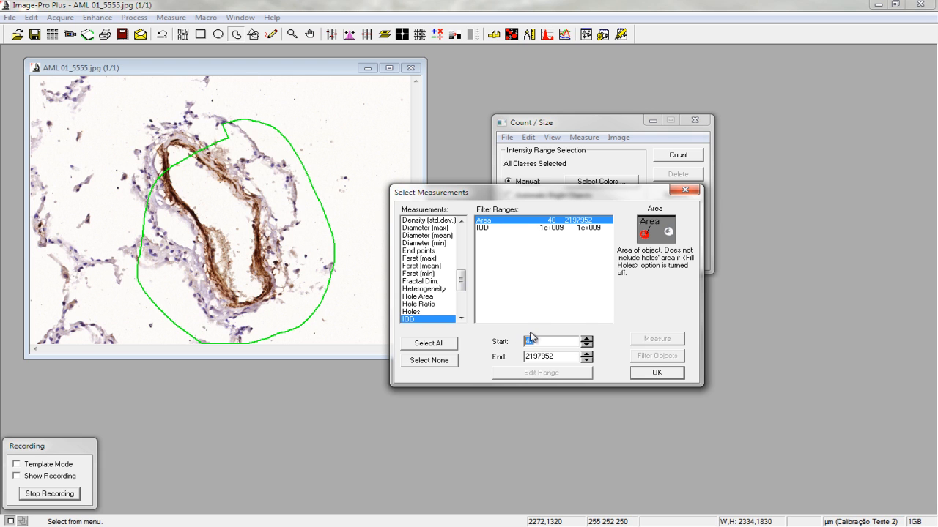
pyautogui.write('2')
pyautogui.click(573, 342)
pyautogui.click(656, 374)
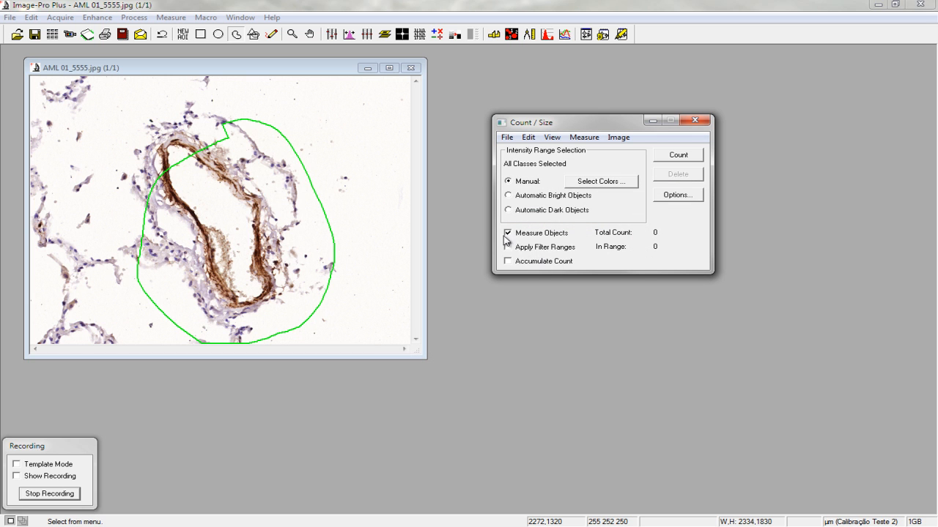
# Step: Count the objects in the traced region without applying filter ranges, and display the Area and IOD statistics
pyautogui.click(672, 156)
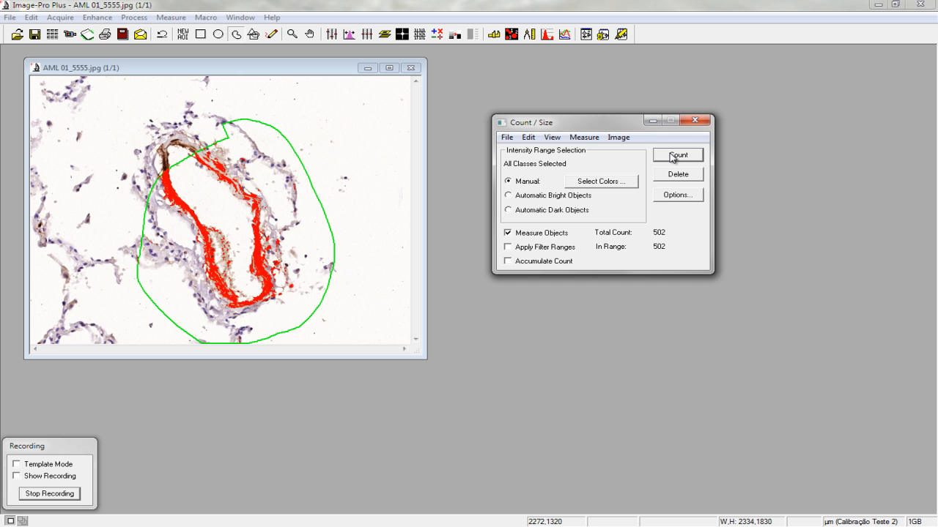
pyautogui.click(552, 137)
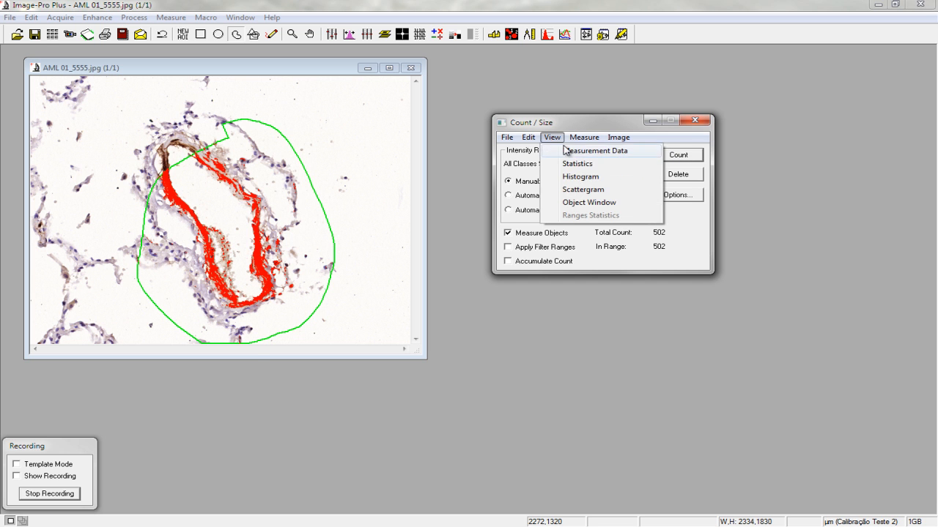
pyautogui.click(548, 166)
pyautogui.moveTo(146, 211); pyautogui.dragTo(393, 212)
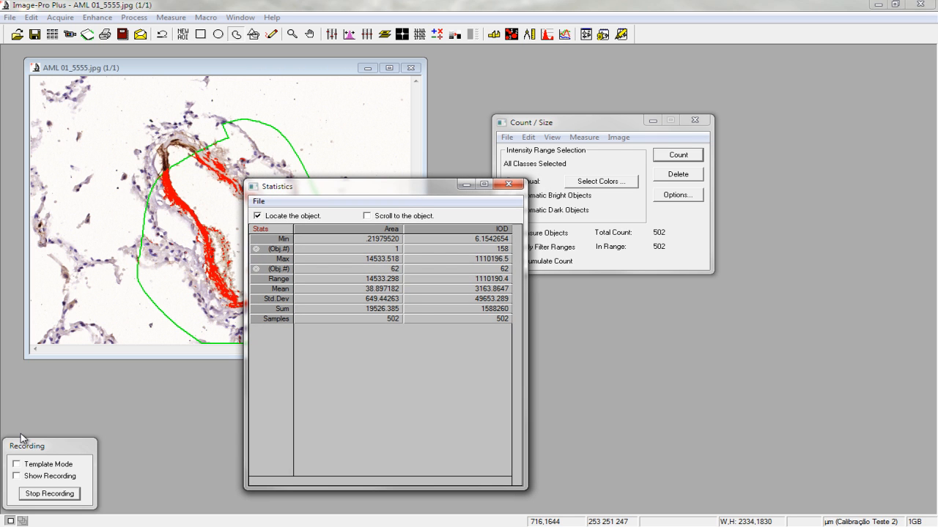
# Step: Stop recording the macro and delete the current object count, closing the statistics and Count / Size windows
pyautogui.click(46, 493)
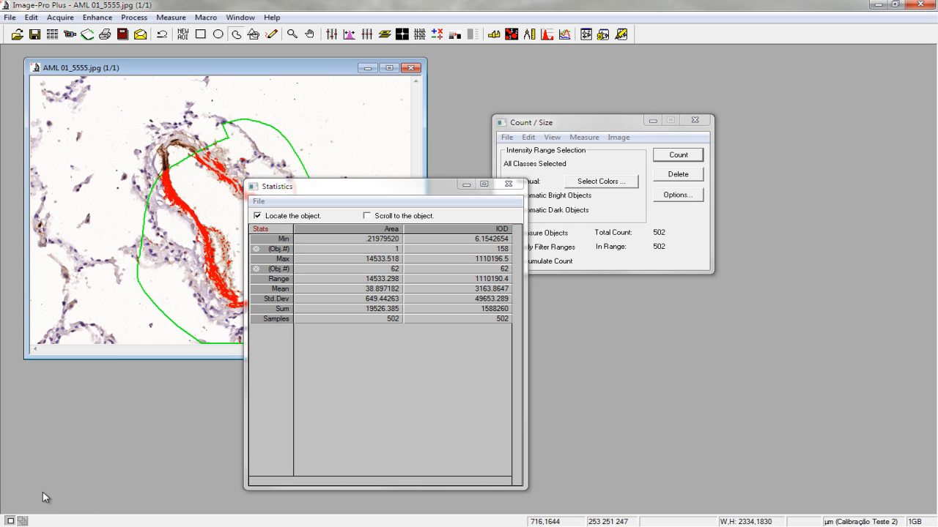
pyautogui.click(507, 185)
pyautogui.click(691, 175)
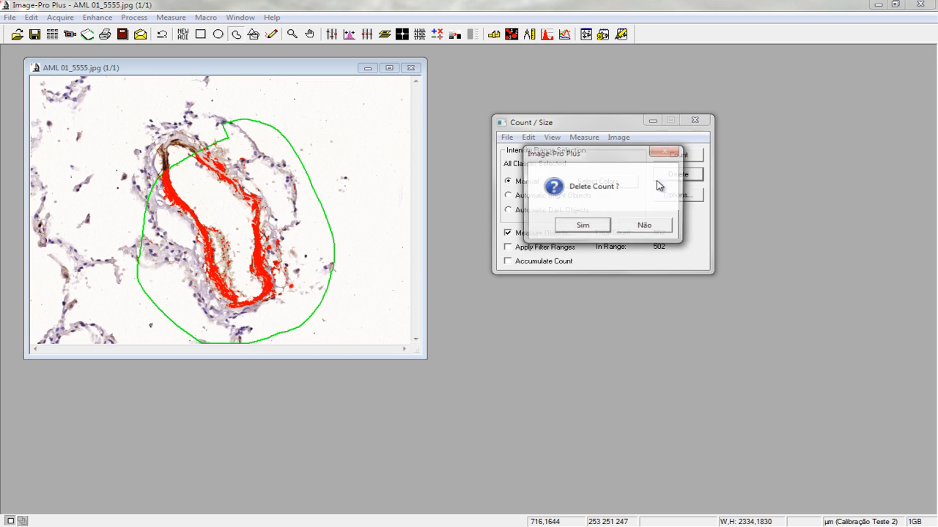
pyautogui.click(583, 227)
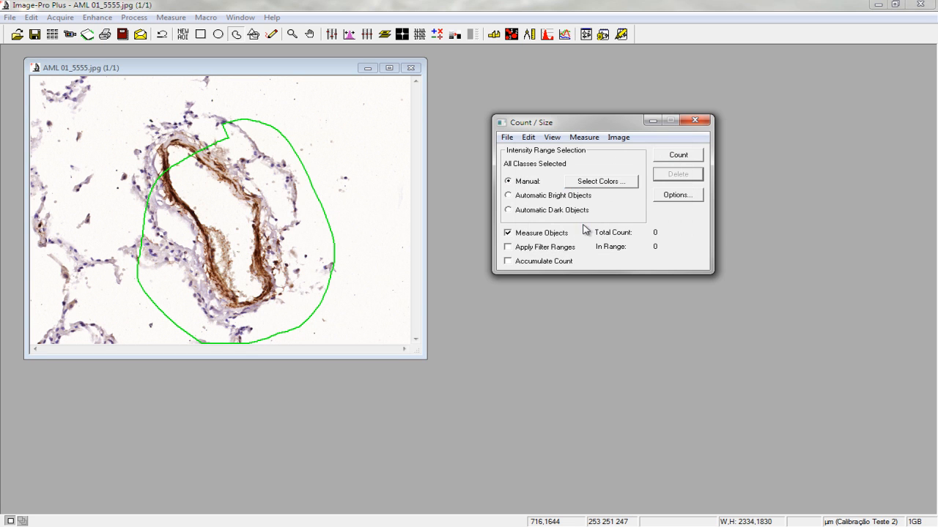
pyautogui.click(693, 119)
# Step: Clear the traced region from AML 01_5555.jpg and check that the recorded macro is listed
pyautogui.click(236, 36)
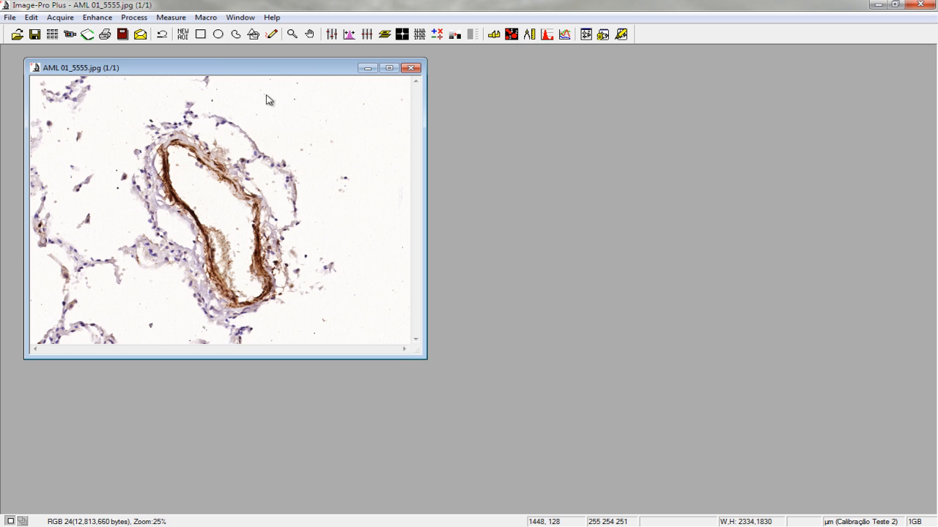
pyautogui.click(206, 17)
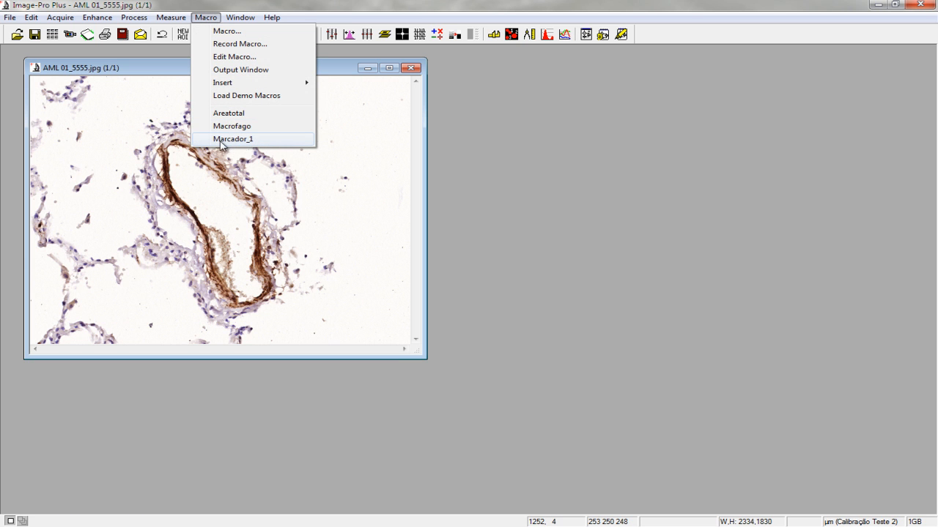
pyautogui.click(514, 152)
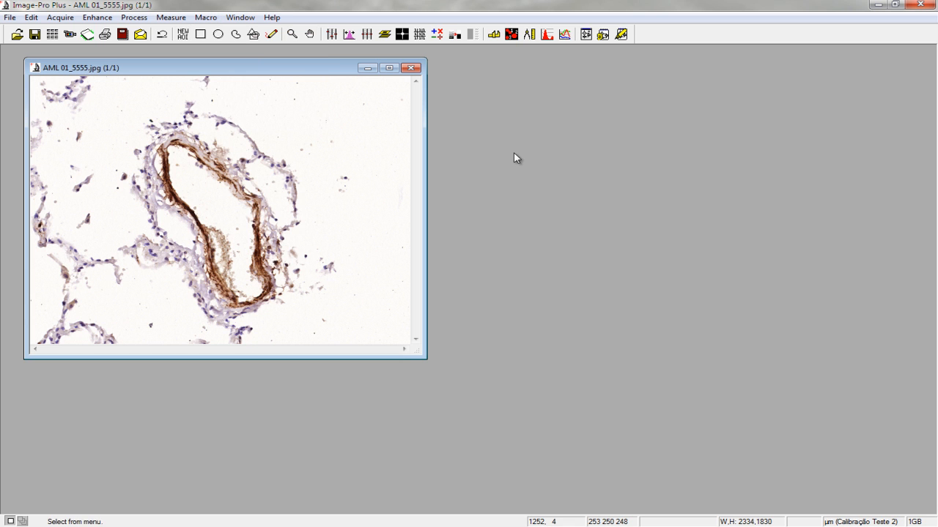
pyautogui.click(237, 37)
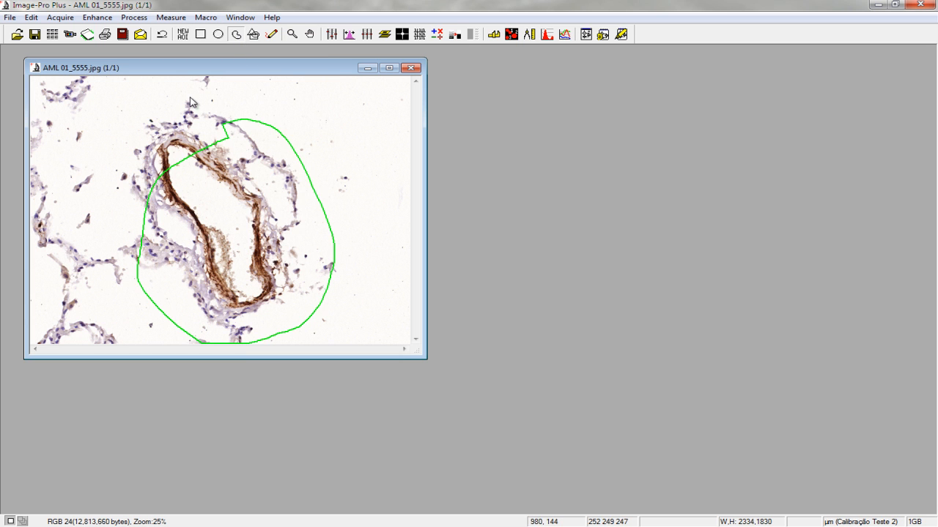
pyautogui.click(184, 36)
pyautogui.moveTo(120, 134); pyautogui.dragTo(595, 146)
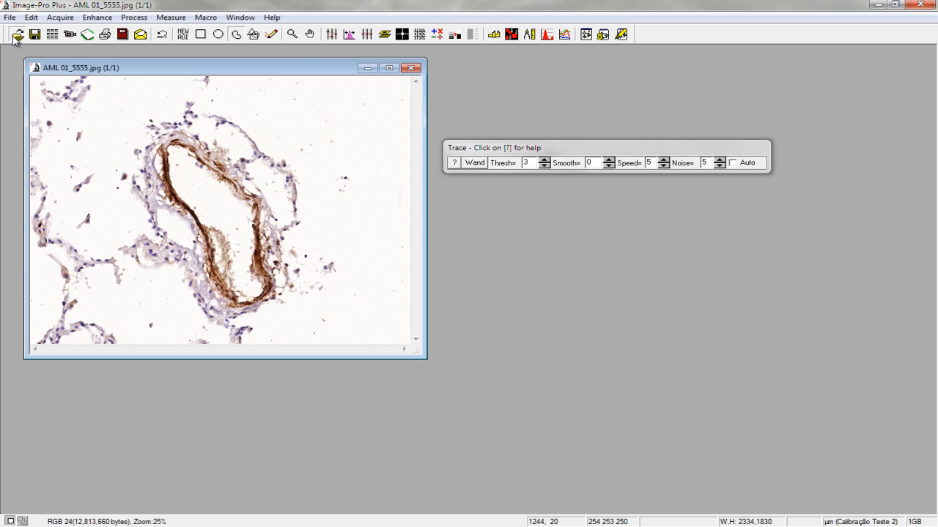
# Step: Open the image AML 01_Area 2.jpg and move its window clear of the image already open
pyautogui.click(17, 34)
pyautogui.doubleClick(507, 242)
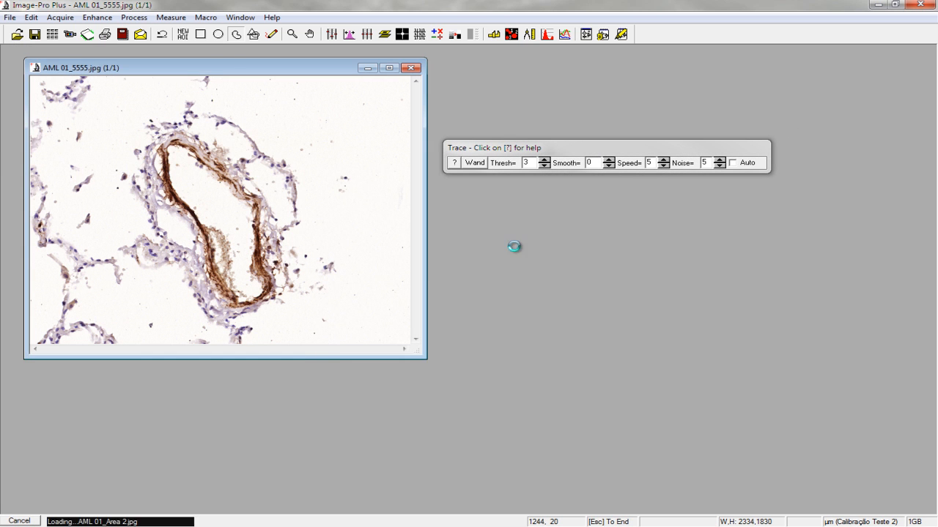
pyautogui.moveTo(126, 61); pyautogui.dragTo(267, 79)
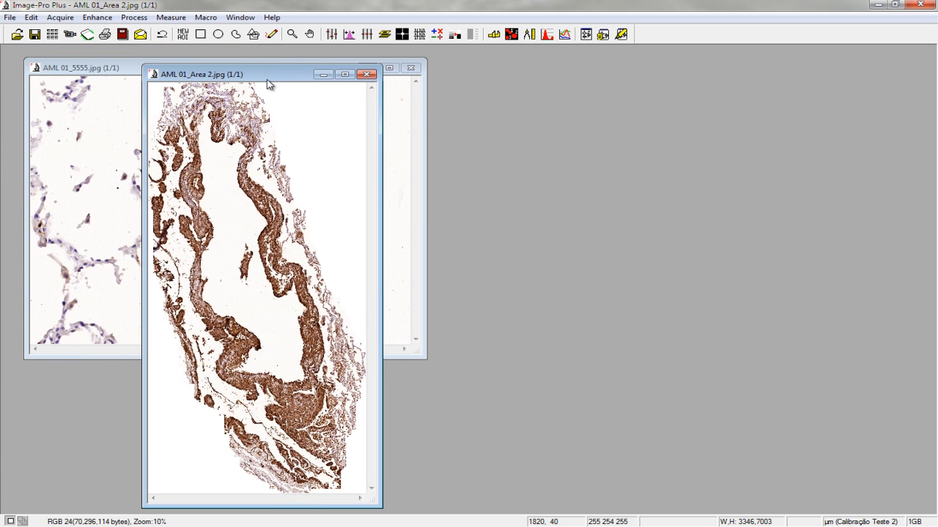
# Step: Trace an irregular region around the right-hand vessel wall in AML 01_Area 2.jpg and run the Marcador_1 macro on it
pyautogui.click(236, 36)
pyautogui.moveTo(142, 146)
pyautogui.mouseDown()
pyautogui.moveTo(711, 151)
pyautogui.moveTo(685, 146)
pyautogui.mouseUp()
pyautogui.moveTo(227, 166)
pyautogui.mouseDown()
pyautogui.moveTo(286, 166)
pyautogui.moveTo(344, 272)
pyautogui.moveTo(318, 356)
pyautogui.moveTo(273, 303)
pyautogui.moveTo(221, 167)
pyautogui.mouseUp()
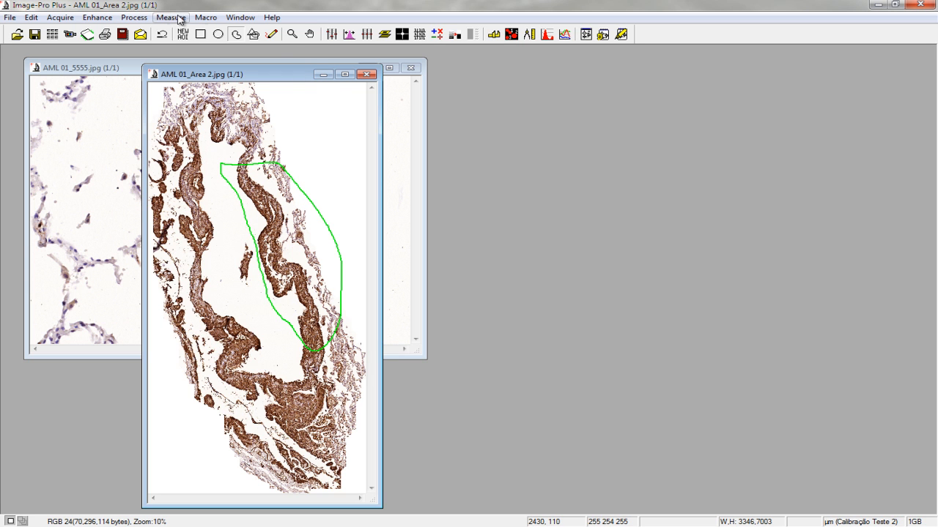
pyautogui.click(205, 17)
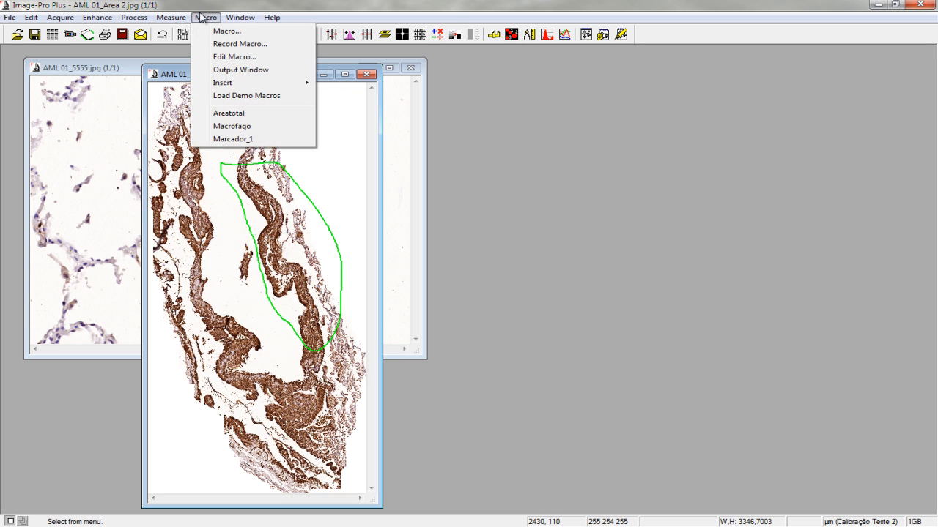
pyautogui.click(233, 139)
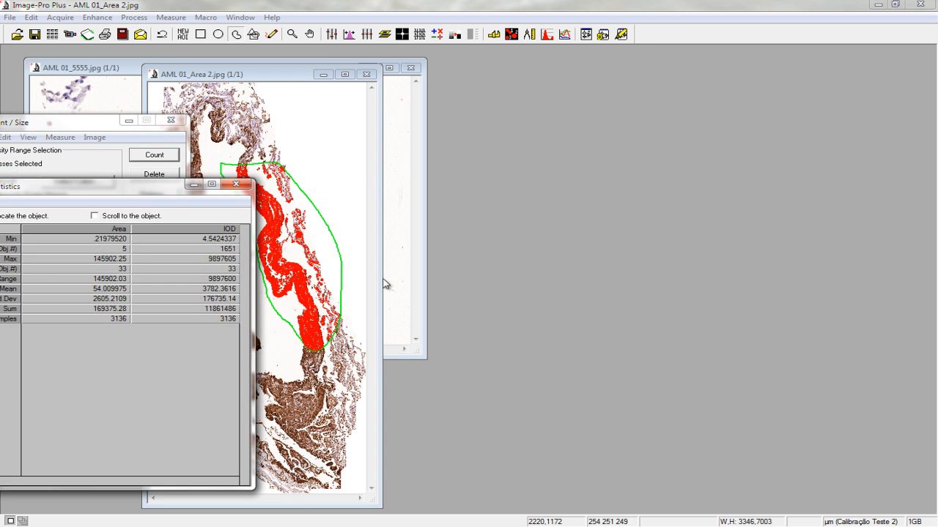
# Step: Move the Statistics and Count / Size windows beside the image and examine the Area and IOD sums
pyautogui.moveTo(95, 187); pyautogui.dragTo(556, 156)
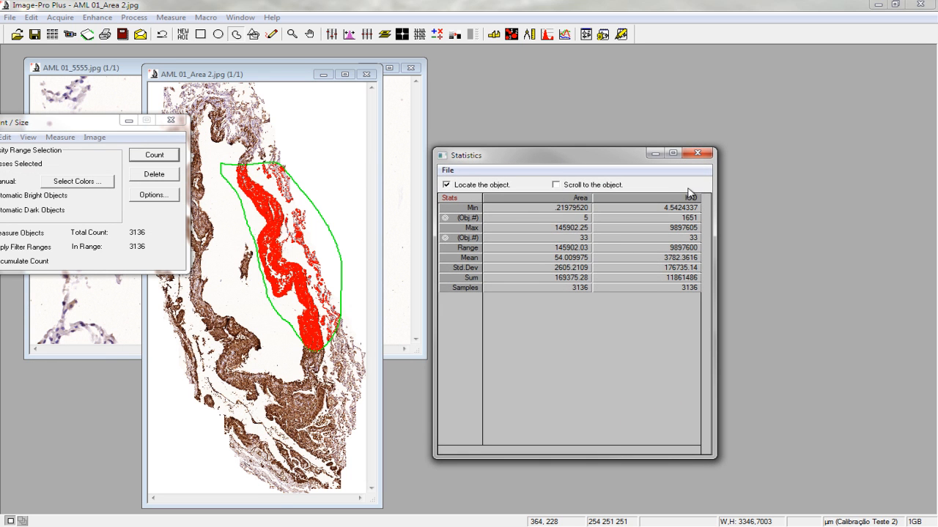
pyautogui.click(556, 278)
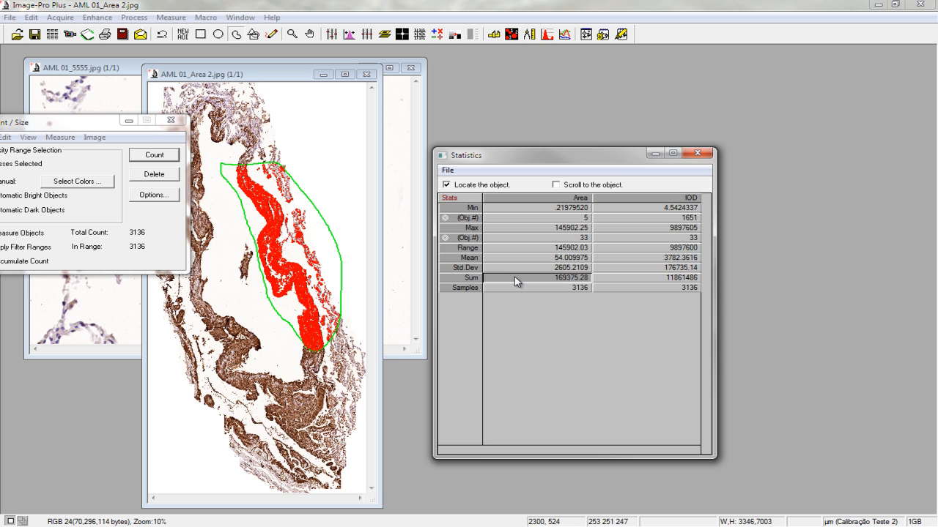
pyautogui.click(647, 280)
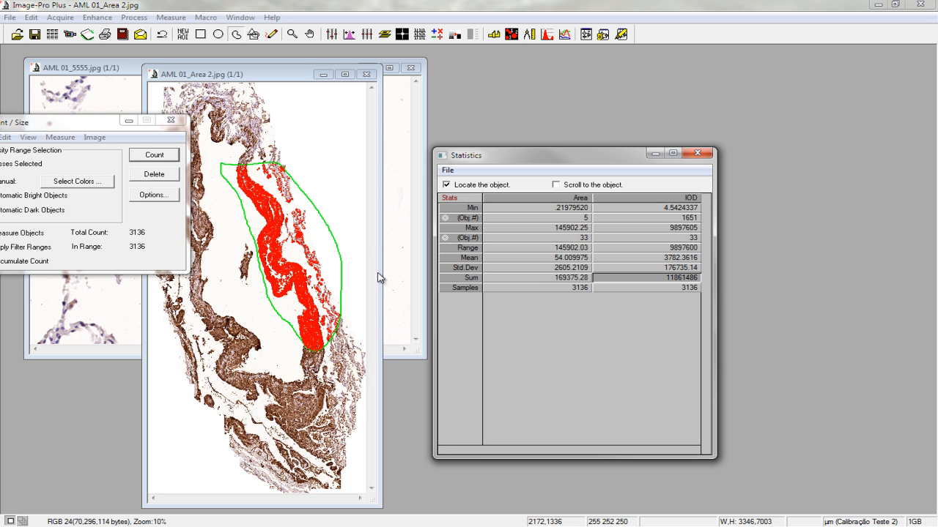
pyautogui.moveTo(30, 124); pyautogui.dragTo(766, 95)
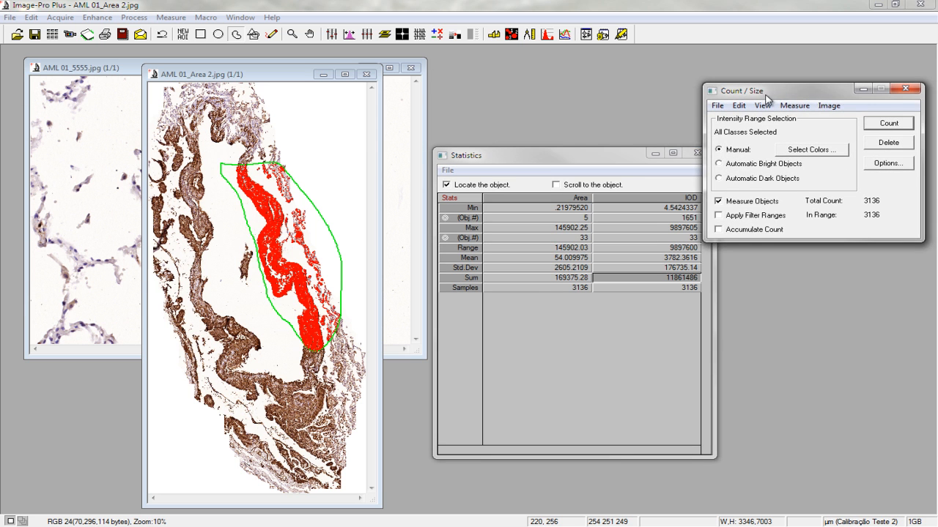
pyautogui.click(559, 165)
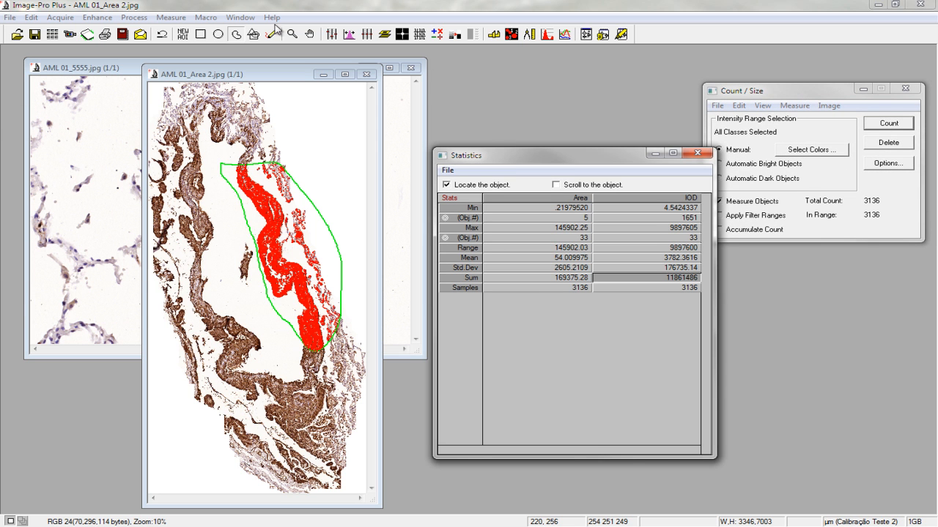
# Step: Clear the traced region from AML 01_Area 2.jpg and open the image AML 01_Area 1.jpg
pyautogui.click(236, 33)
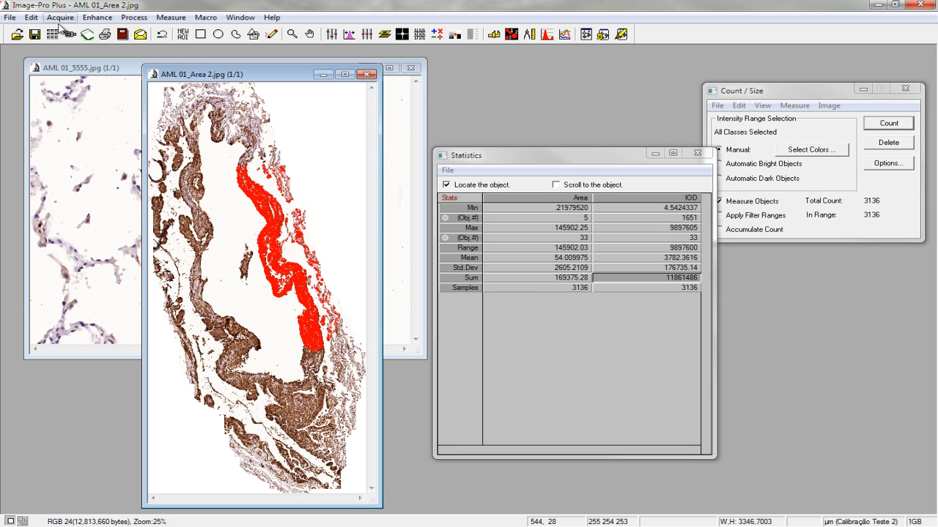
pyautogui.click(17, 34)
pyautogui.doubleClick(461, 248)
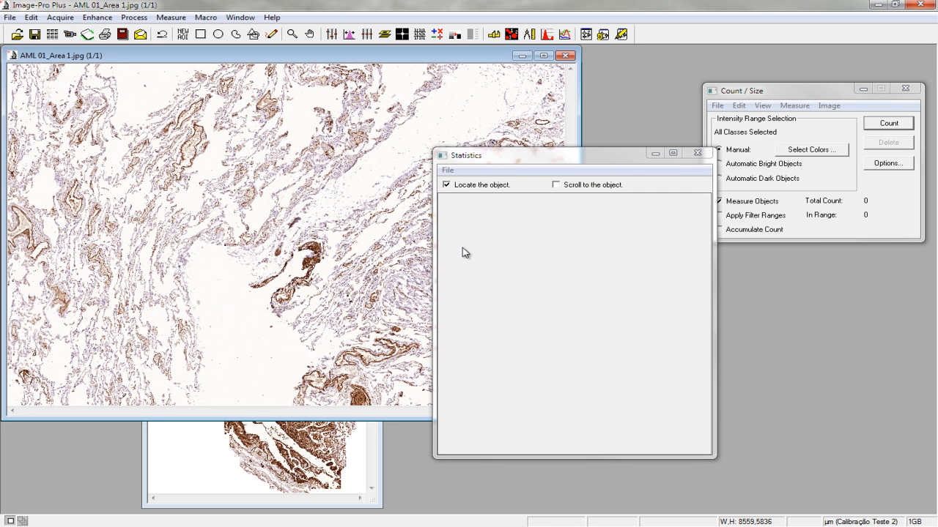
# Step: Move the Statistics window off the image and trace an irregular region around the stained tissue at the center of AML 01_Area 1.jpg
pyautogui.moveTo(509, 166); pyautogui.dragTo(641, 186)
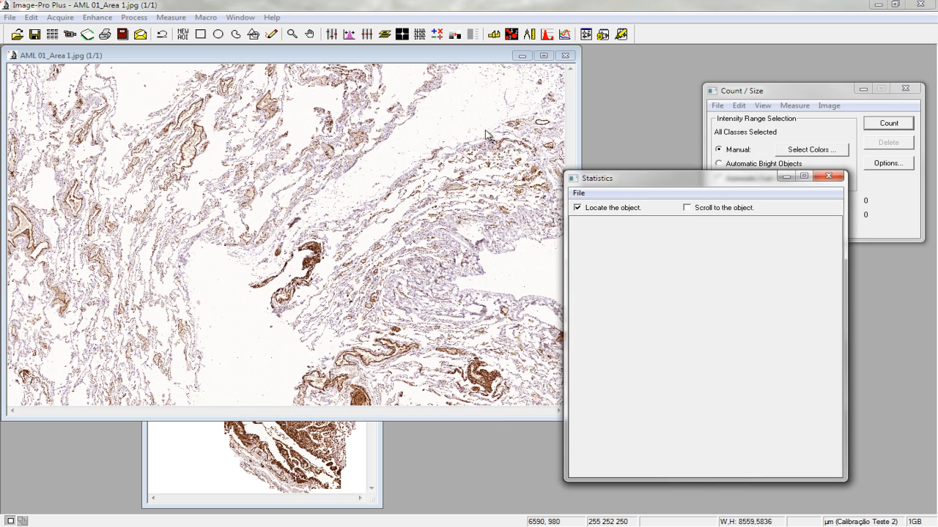
pyautogui.click(236, 34)
pyautogui.moveTo(268, 233)
pyautogui.mouseDown()
pyautogui.moveTo(364, 207)
pyautogui.moveTo(419, 344)
pyautogui.moveTo(282, 327)
pyautogui.moveTo(249, 264)
pyautogui.moveTo(265, 236)
pyautogui.mouseUp()
# Step: Run the Marcador_1 macro on the traced region, then review and minimize the Statistics window
pyautogui.click(206, 17)
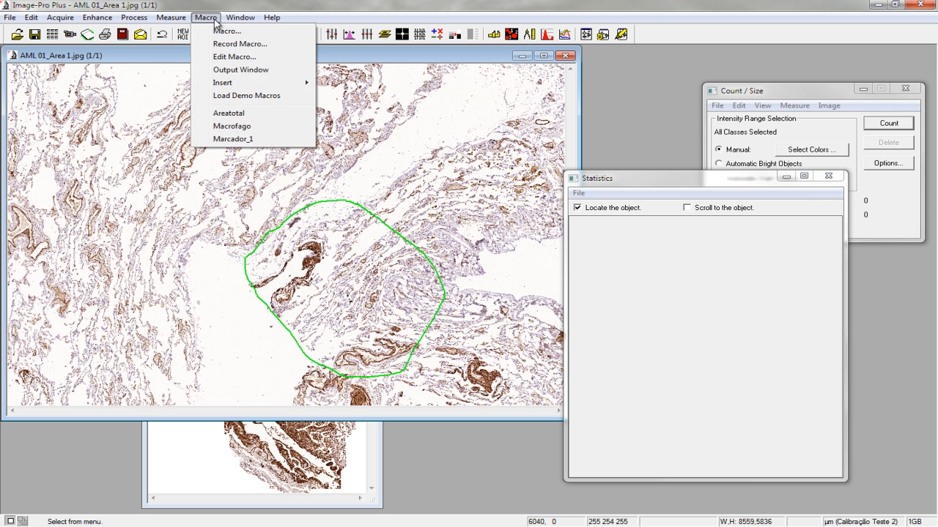
pyautogui.click(236, 137)
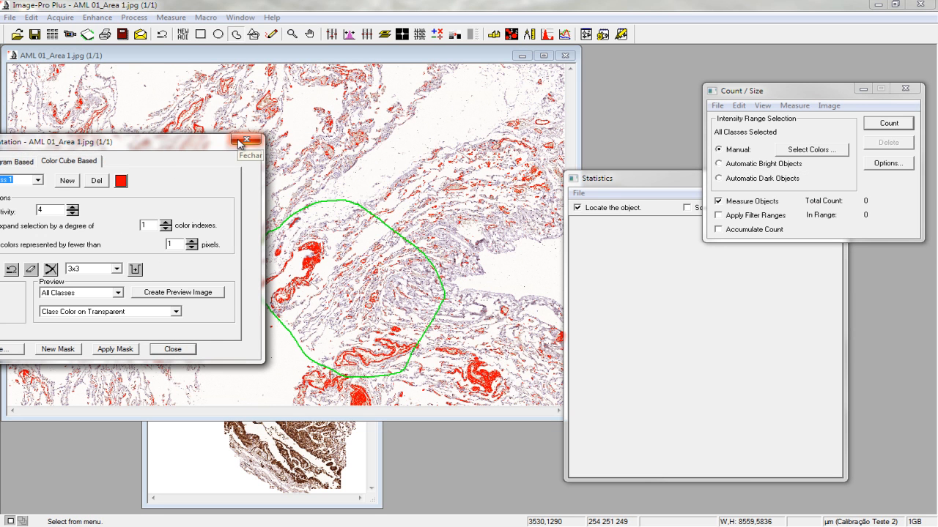
pyautogui.click(245, 139)
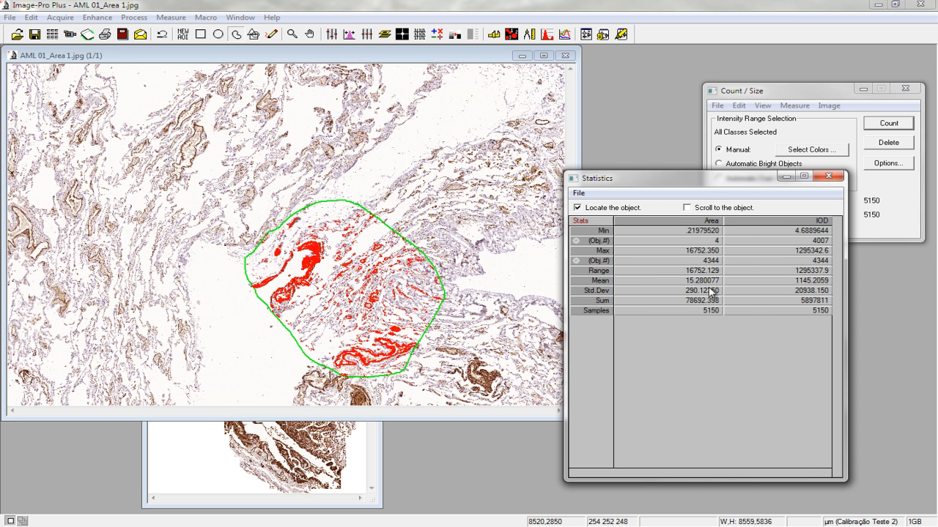
pyautogui.moveTo(739, 188); pyautogui.dragTo(612, 184)
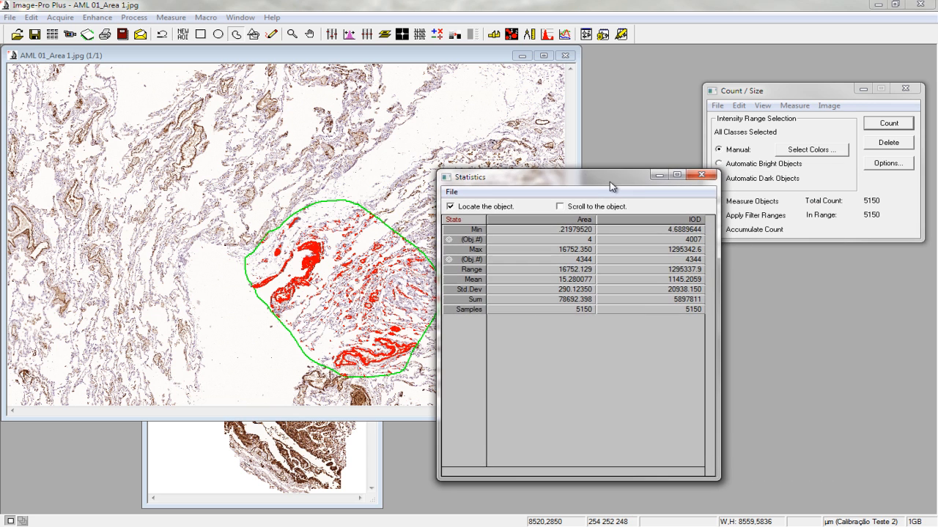
pyautogui.click(660, 175)
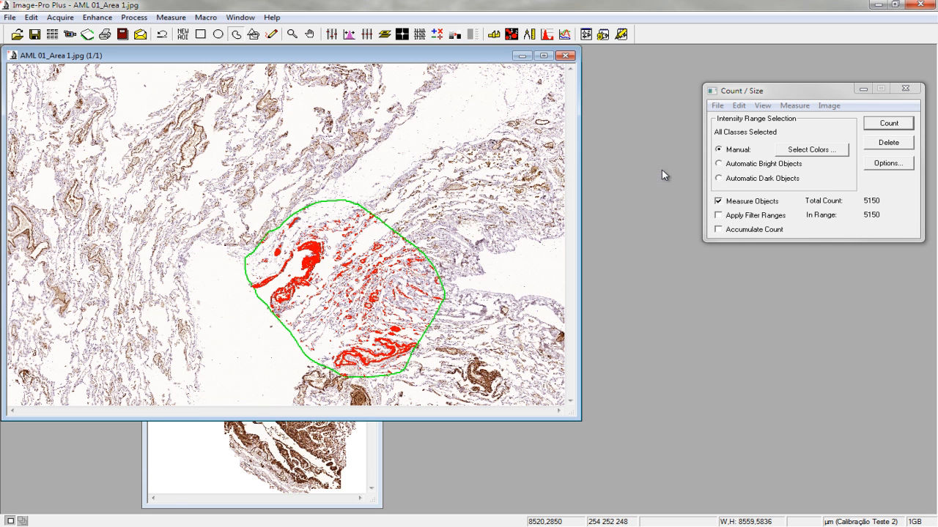
# Step: Start recording a macro named Area Total with the shortcut Ctrl+F11
pyautogui.click(213, 18)
pyautogui.click(224, 45)
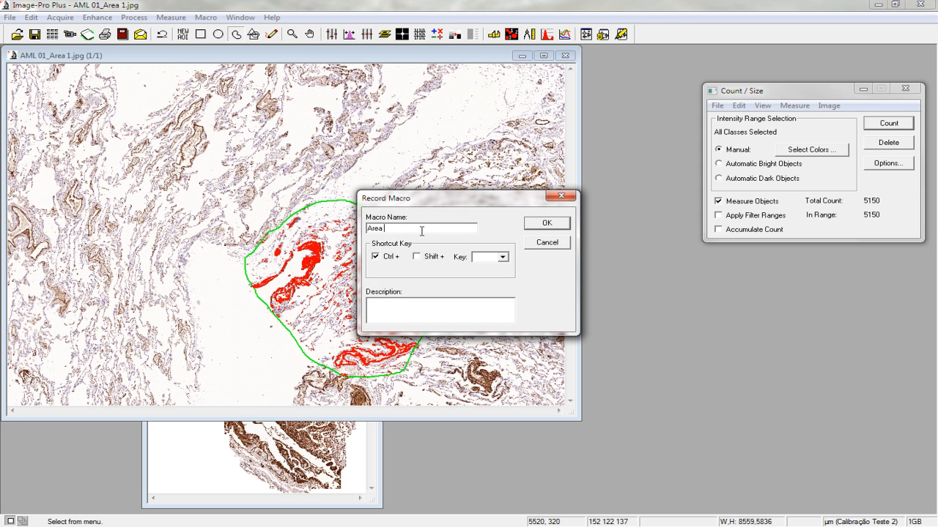
pyautogui.click(484, 257)
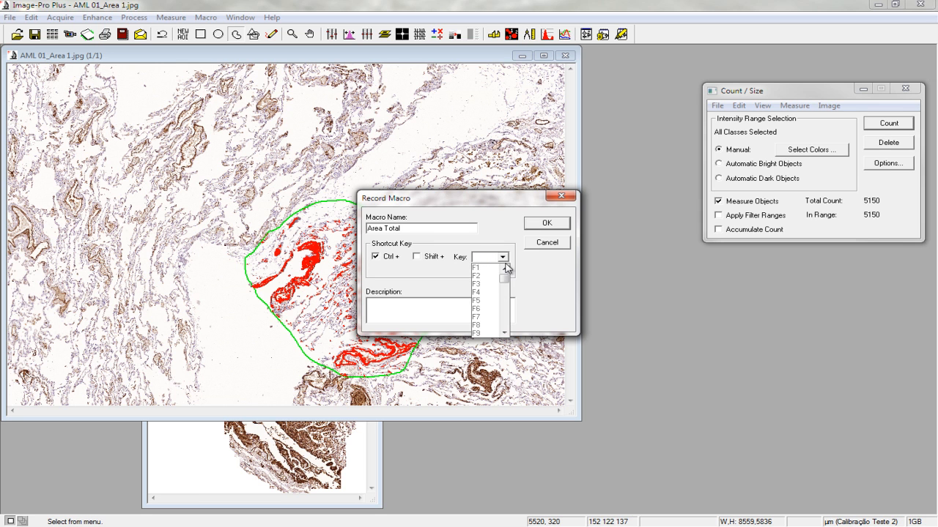
pyautogui.moveTo(505, 271); pyautogui.dragTo(507, 296)
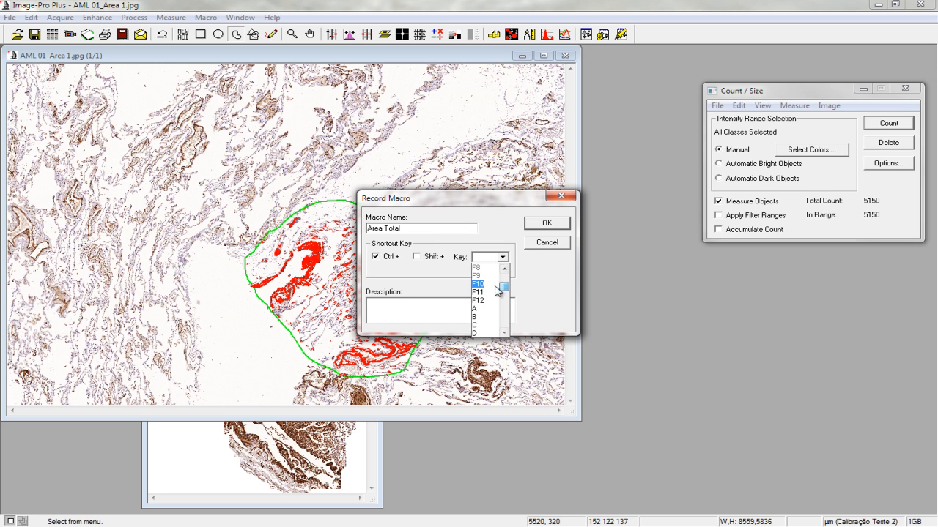
pyautogui.click(481, 291)
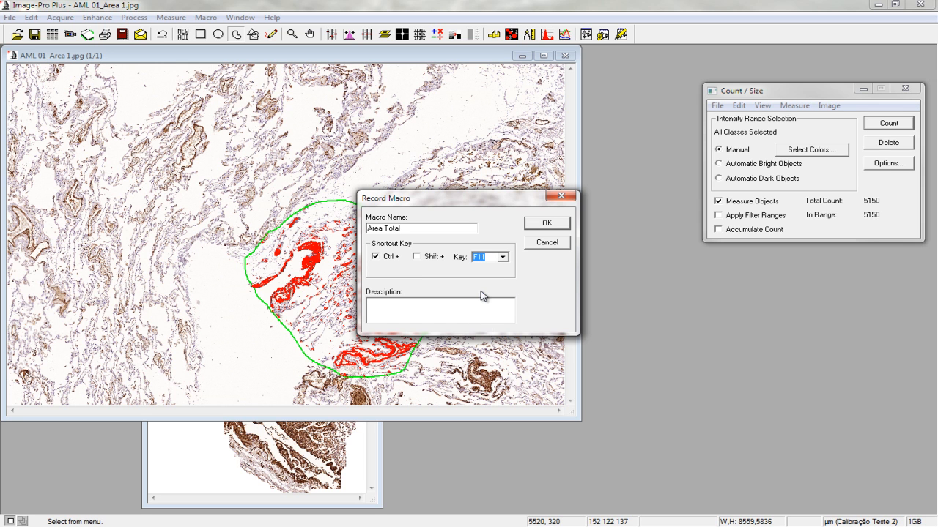
pyautogui.click(542, 223)
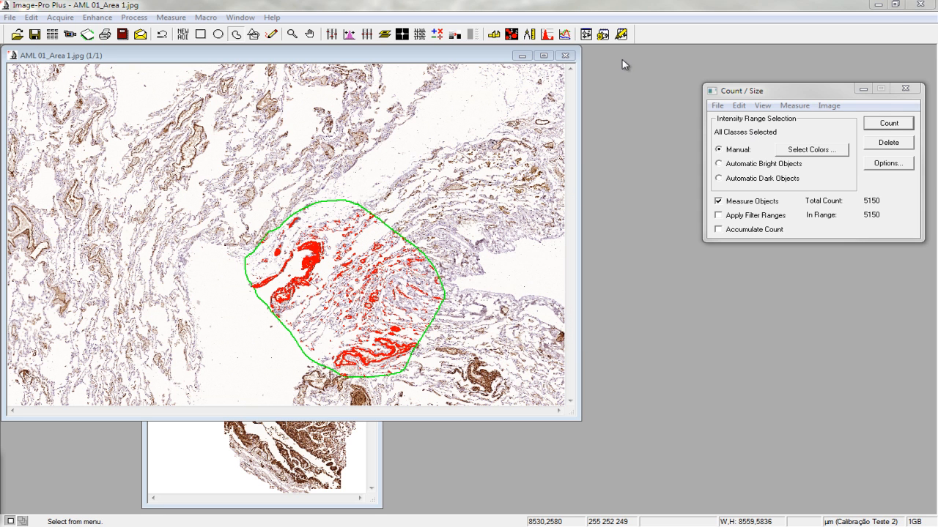
# Step: Convert the traced AOI into a single object and display its Area and IOD statistics
pyautogui.click(740, 108)
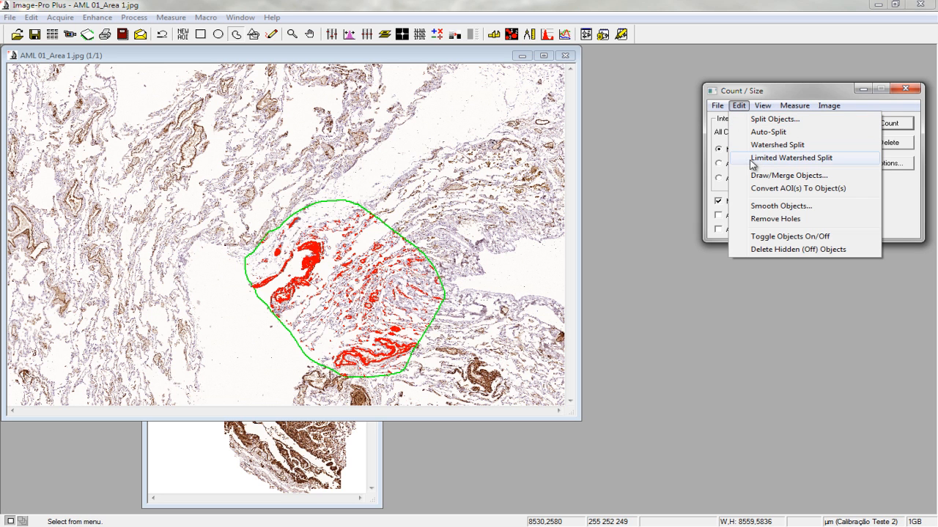
pyautogui.click(766, 189)
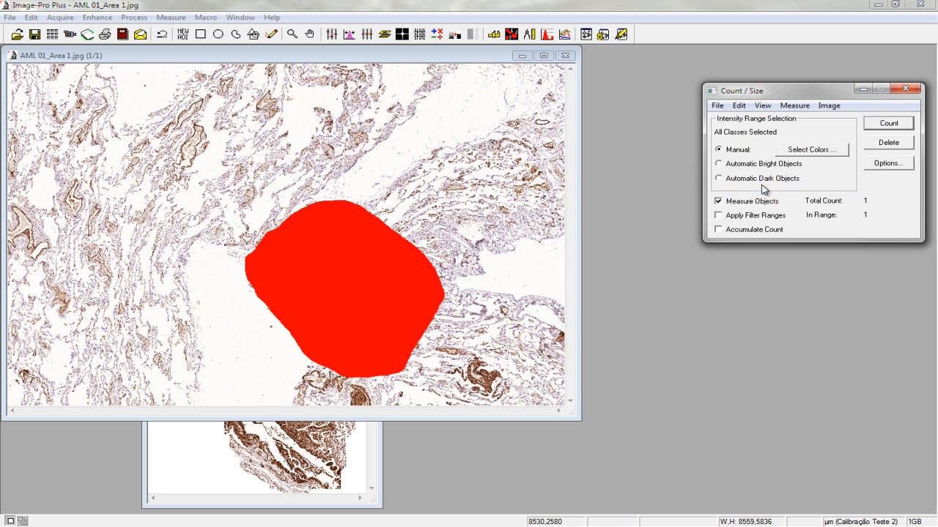
pyautogui.click(762, 107)
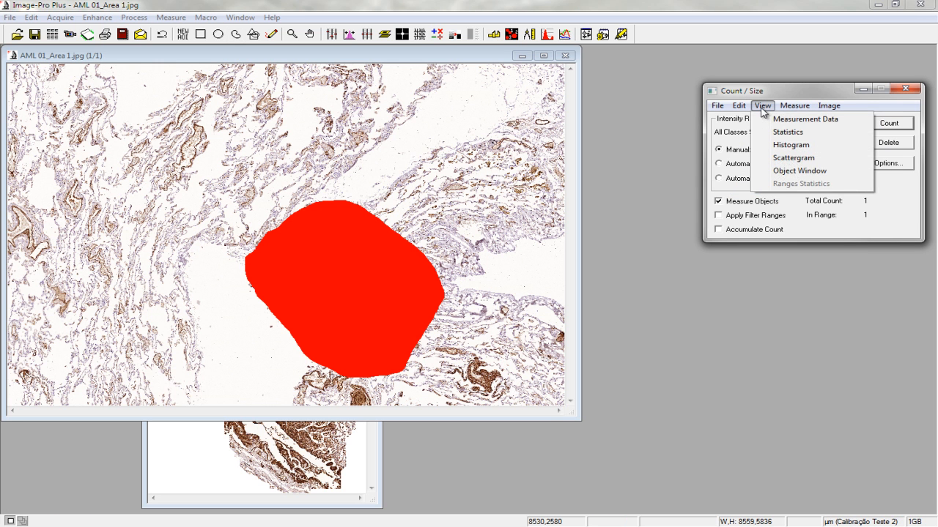
pyautogui.click(788, 132)
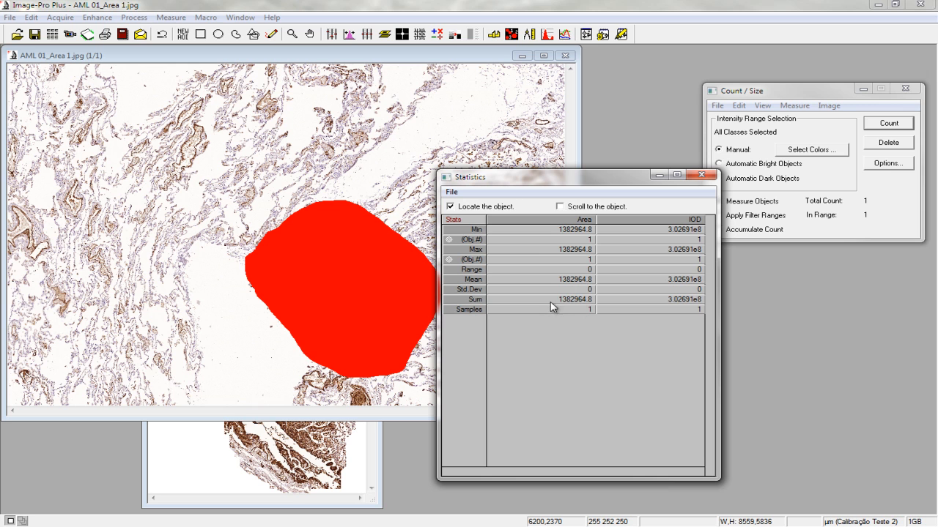
# Step: Select the Area sum in the statistics and stop recording the Area Total macro
pyautogui.click(574, 302)
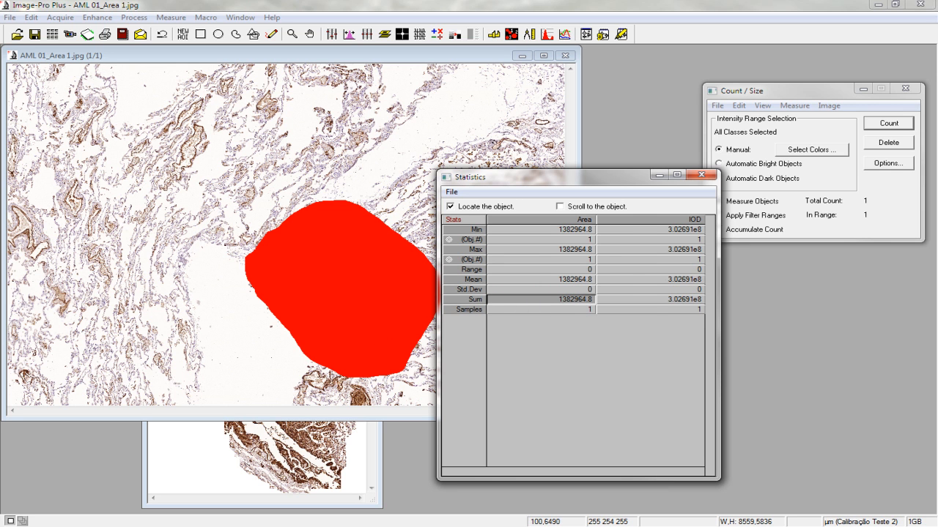
pyautogui.moveTo(0, 462); pyautogui.dragTo(295, 331)
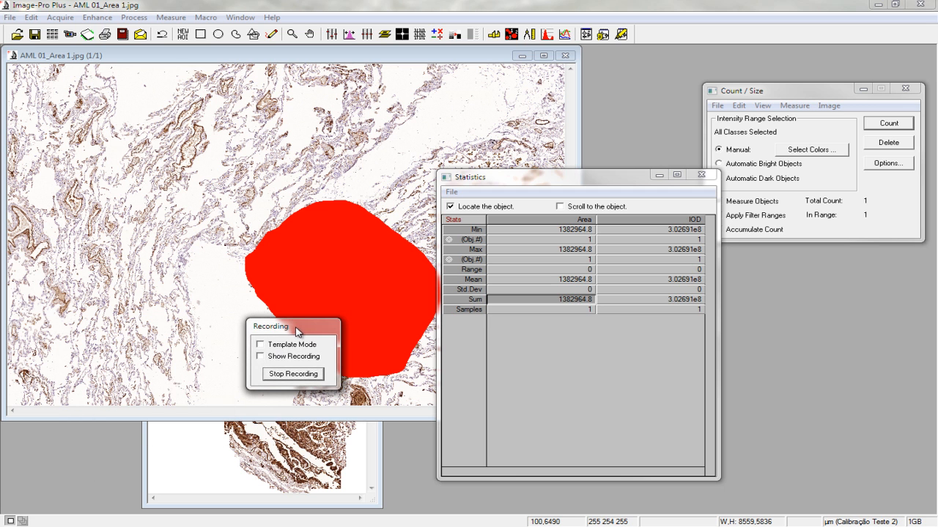
pyautogui.click(296, 375)
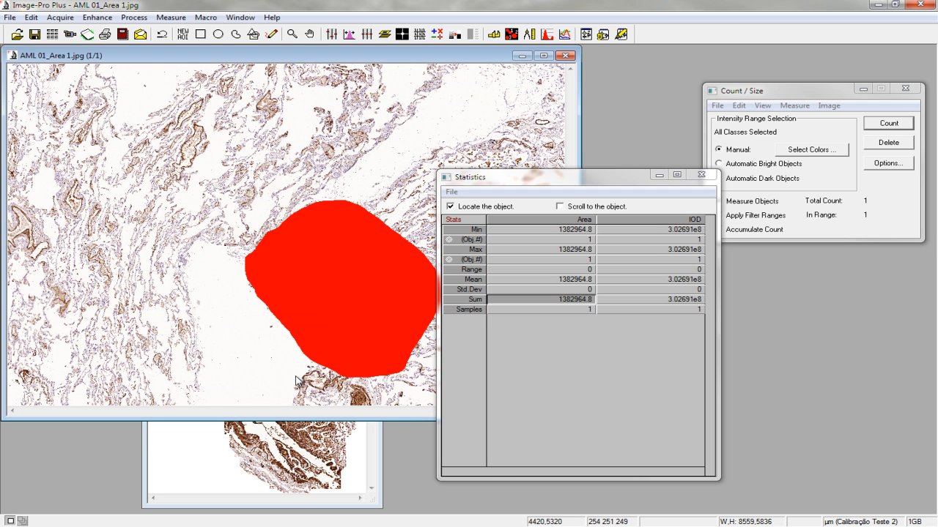
# Step: Close the Statistics window, delete the counts from AML 01_Area 1.jpg and AML 01_Area 2.jpg, and minimize the Area 1 image
pyautogui.click(701, 174)
pyautogui.click(888, 142)
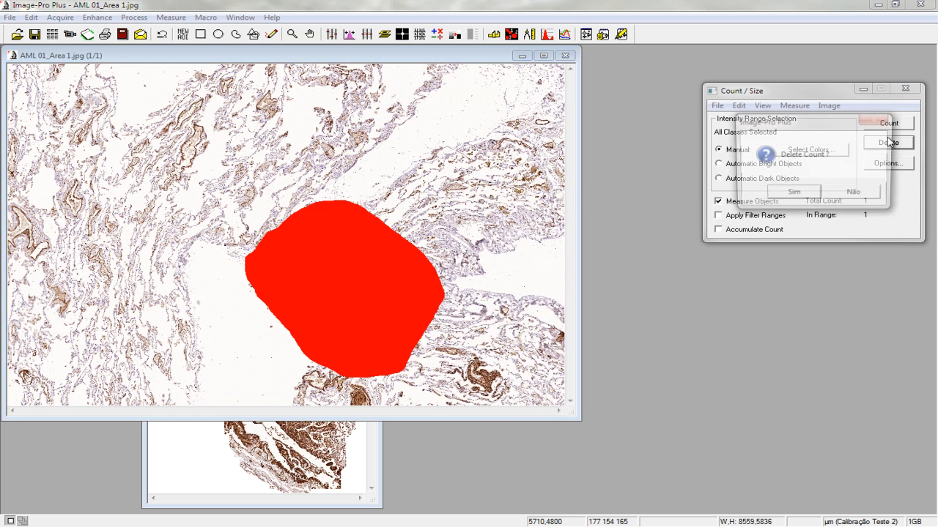
pyautogui.click(793, 192)
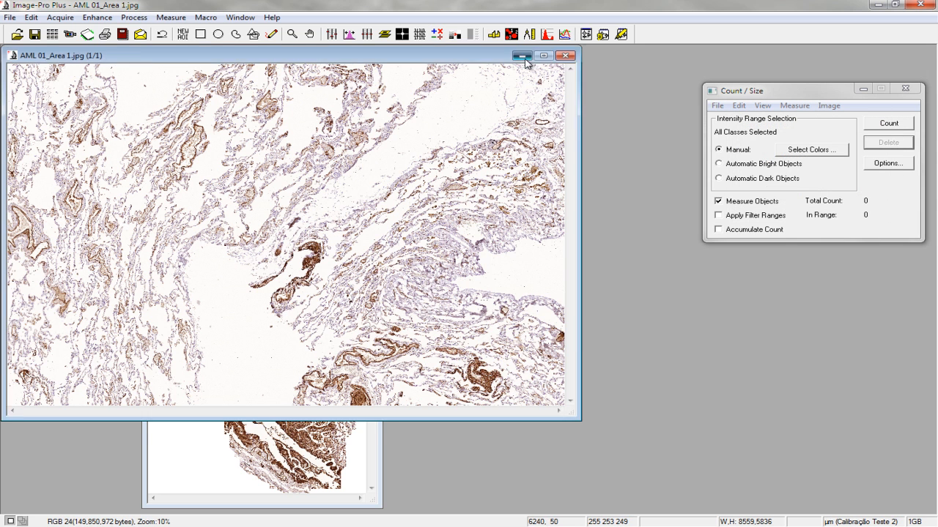
pyautogui.click(522, 56)
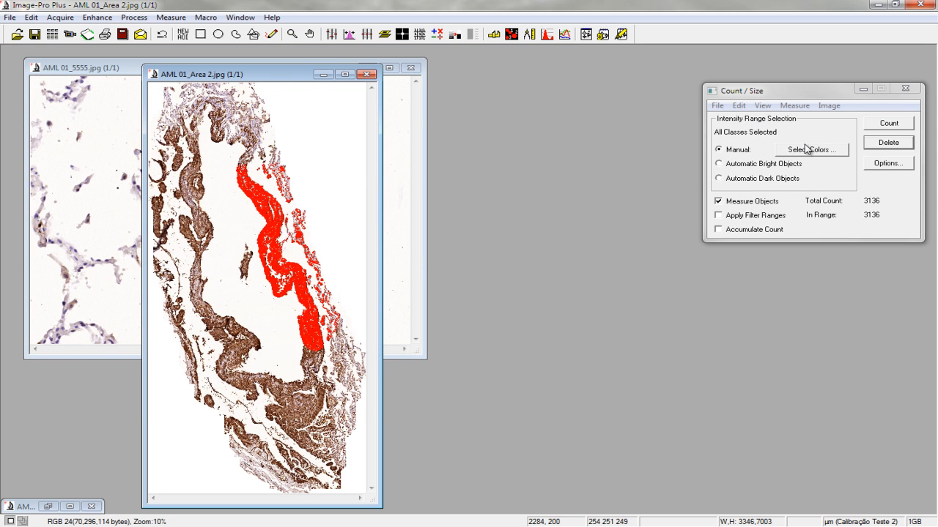
pyautogui.click(889, 142)
pyautogui.click(791, 192)
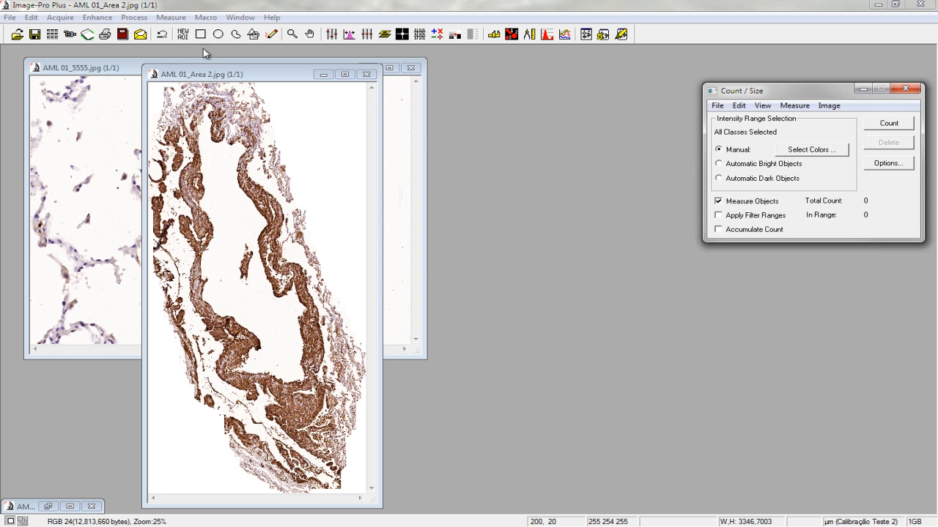
# Step: Trace a new irregular AOI around the lower part of the vessel in AML 01_Area 2.jpg
pyautogui.click(235, 34)
pyautogui.click(183, 34)
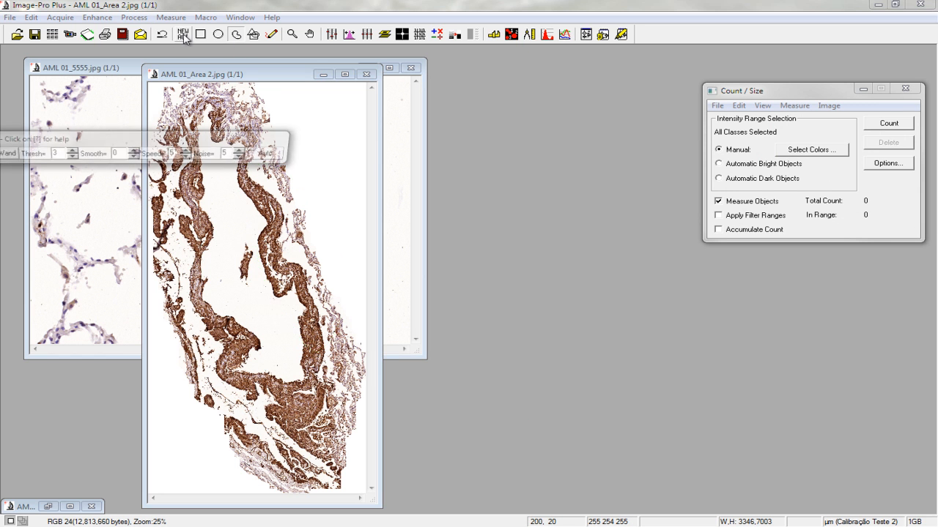
pyautogui.moveTo(277, 316)
pyautogui.mouseDown()
pyautogui.moveTo(322, 299)
pyautogui.moveTo(312, 434)
pyautogui.moveTo(189, 361)
pyautogui.moveTo(242, 310)
pyautogui.moveTo(256, 315)
pyautogui.mouseUp()
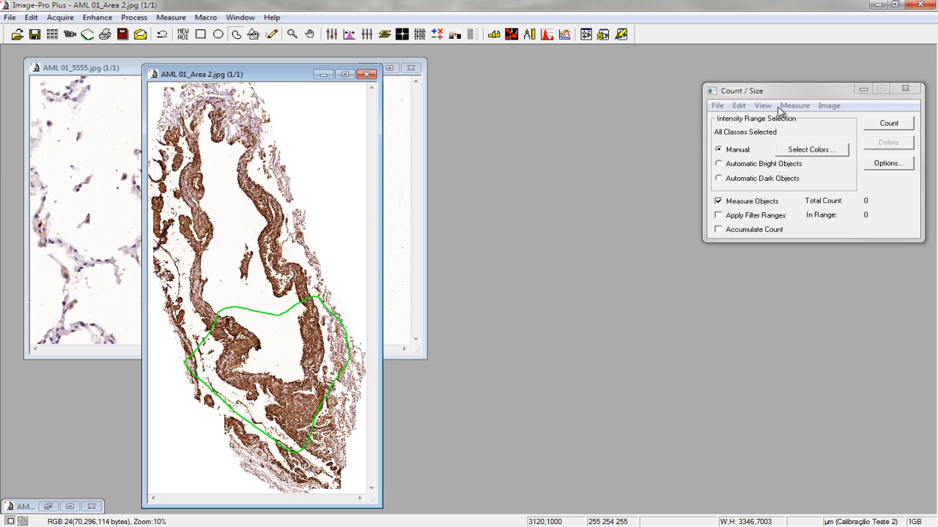
# Step: Close Count / Size, run the Marcador_1 macro on the traced region, and select the Area sum in the repositioned Statistics window
pyautogui.click(905, 88)
pyautogui.click(201, 18)
pyautogui.click(229, 136)
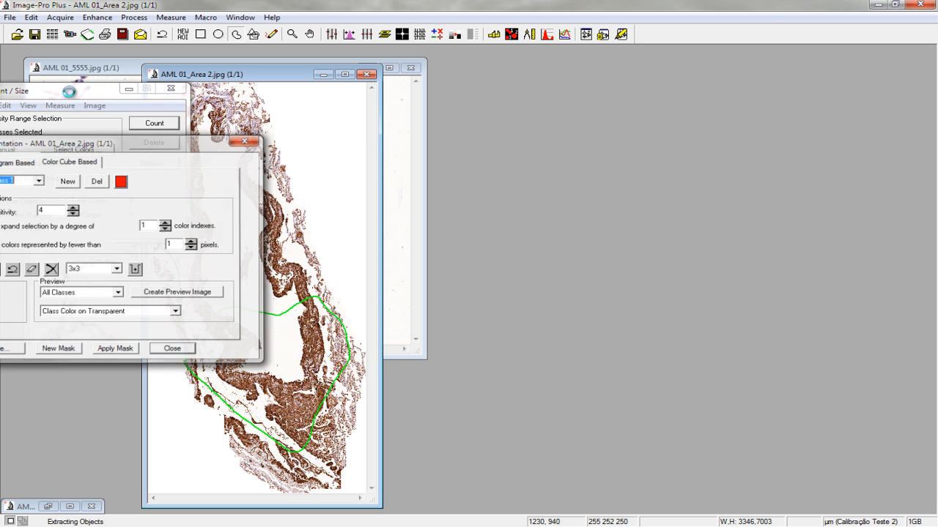
pyautogui.moveTo(83, 97); pyautogui.dragTo(537, 131)
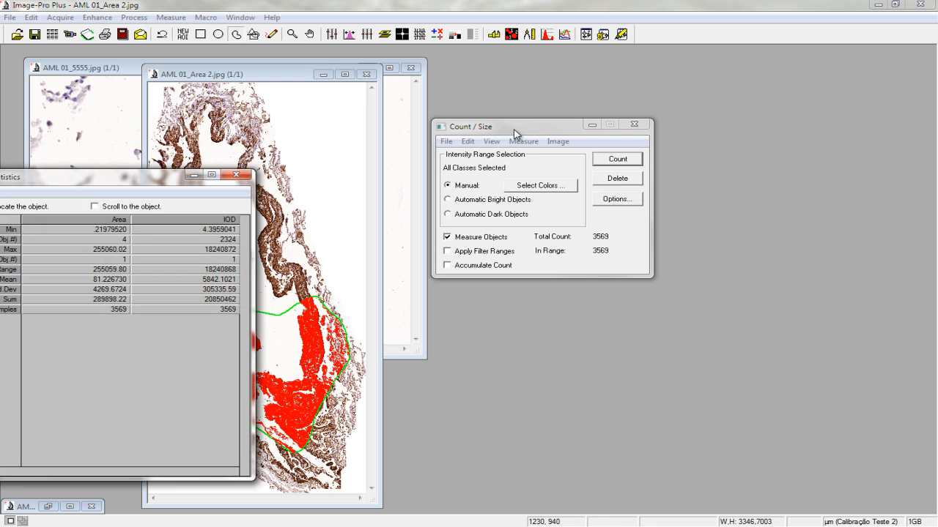
pyautogui.moveTo(110, 9); pyautogui.dragTo(721, 135)
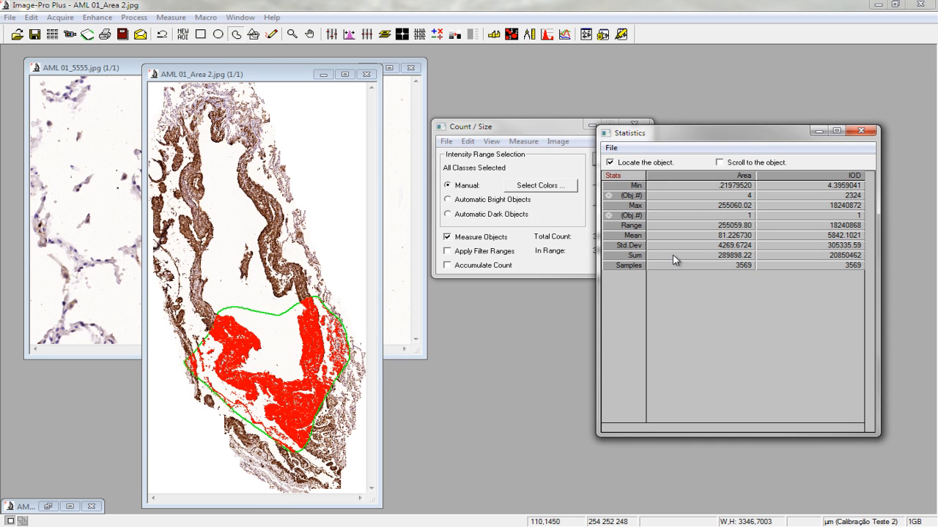
pyautogui.click(676, 260)
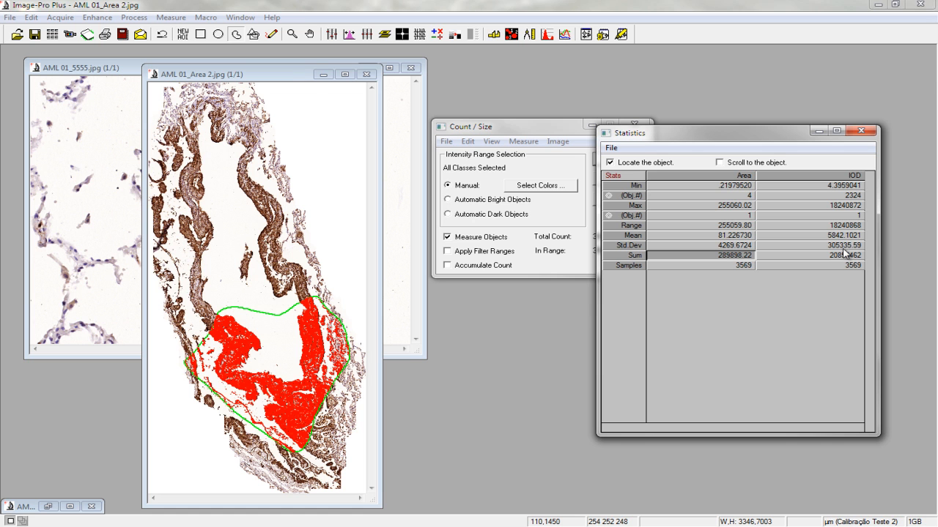
# Step: Run the Area_Total macro on the same traced region and select the Area sum in its statistics
pyautogui.click(207, 18)
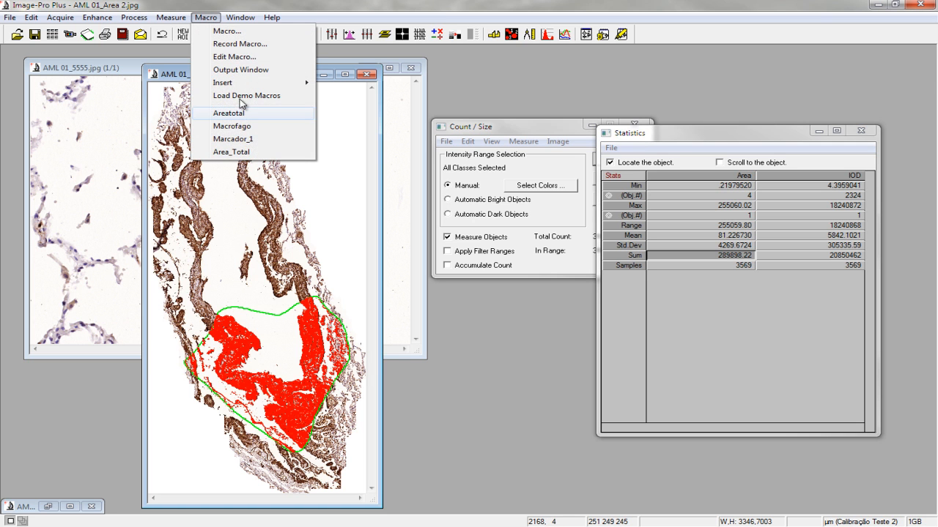
pyautogui.click(247, 149)
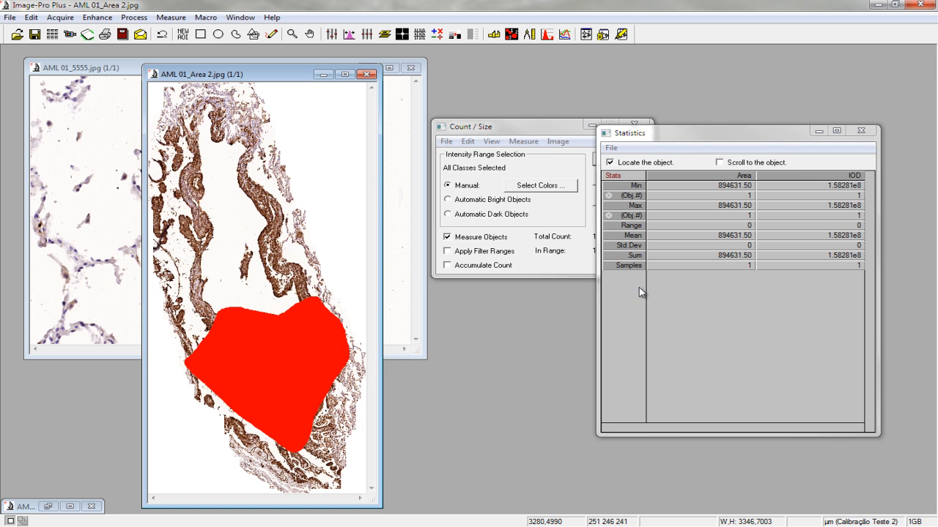
pyautogui.click(724, 258)
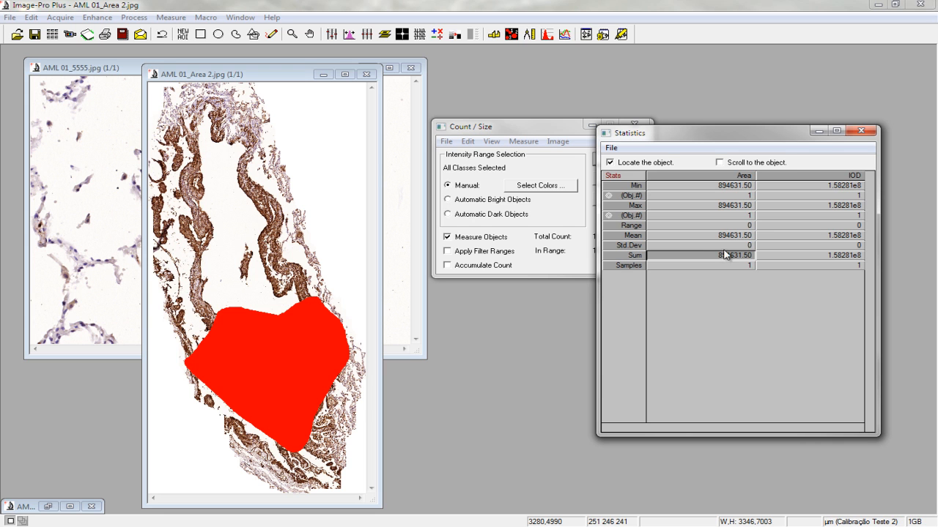
# Step: Close the Statistics window and delete the object count from AML 01_Area 2.jpg
pyautogui.click(865, 134)
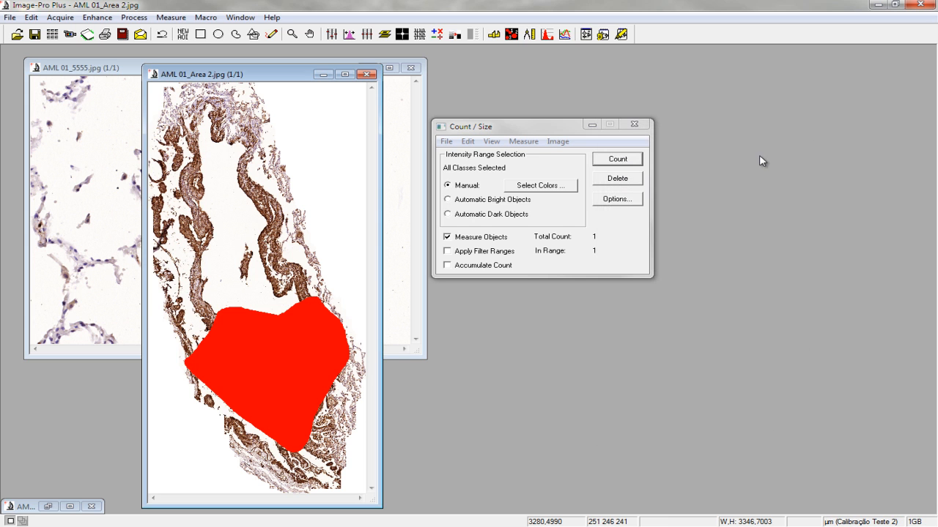
pyautogui.click(635, 180)
pyautogui.click(538, 232)
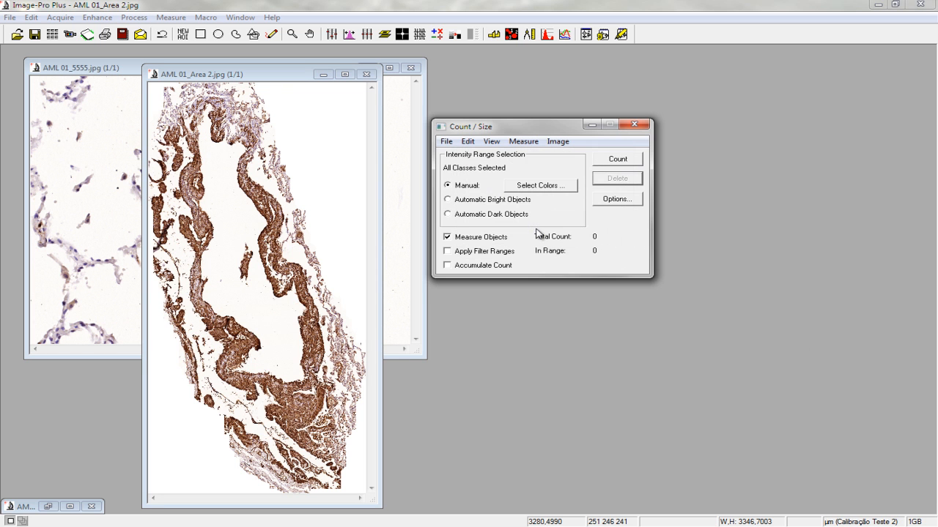
# Step: Arrange AML 01_Area 2.jpg beside AML 01_5555.jpg and close the Count / Size window
pyautogui.moveTo(543, 126); pyautogui.dragTo(690, 99)
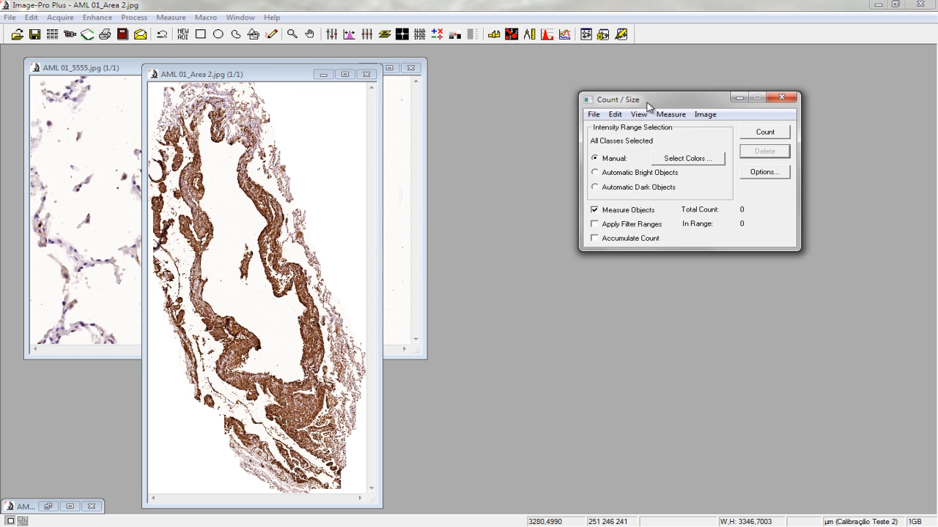
pyautogui.moveTo(255, 79); pyautogui.dragTo(544, 73)
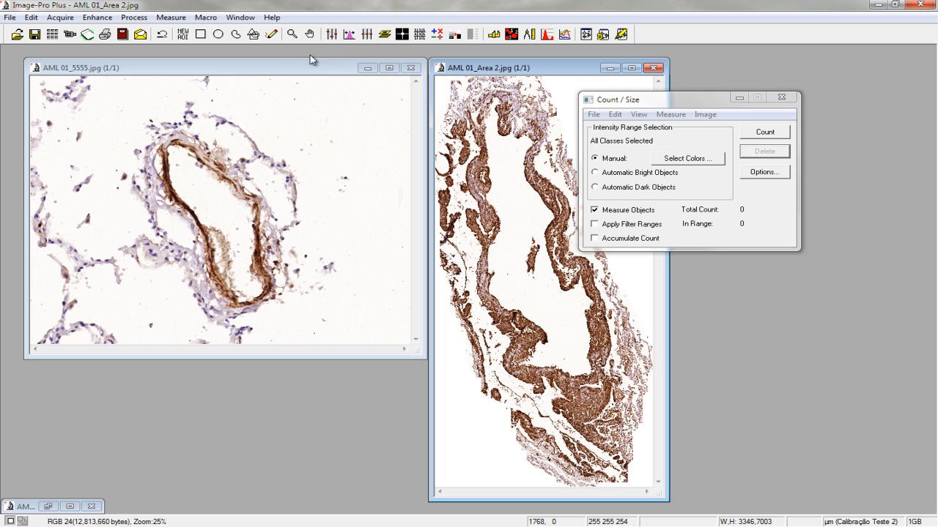
pyautogui.click(781, 97)
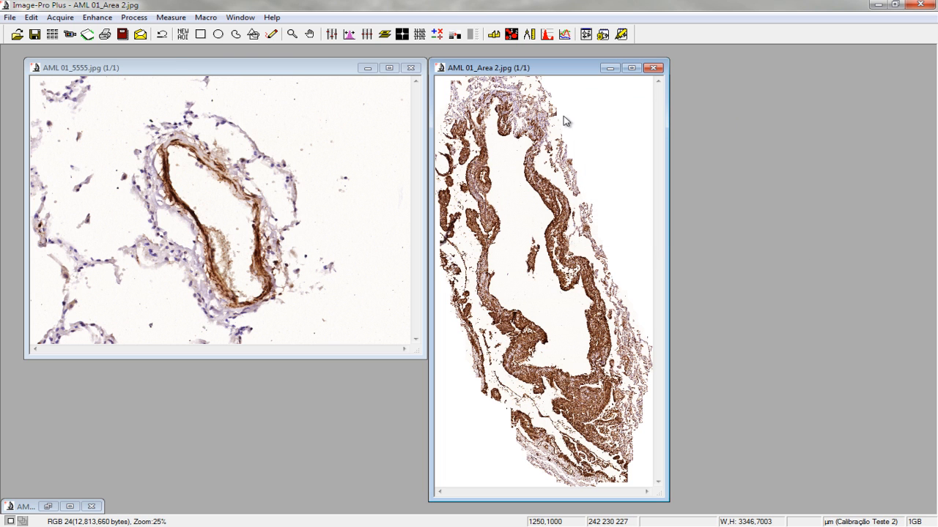
# Step: Open the macro code editor and go to the Marcador_1 procedure
pyautogui.click(200, 18)
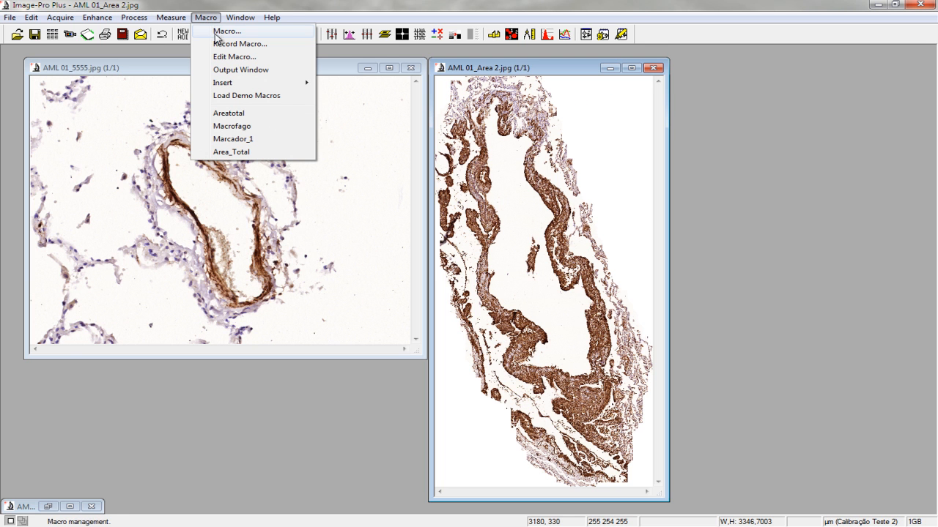
pyautogui.click(223, 57)
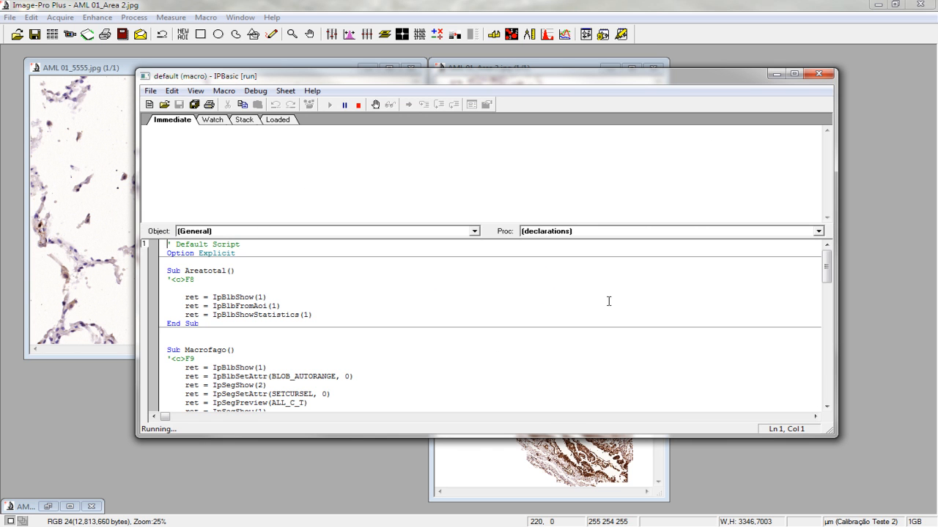
pyautogui.click(817, 231)
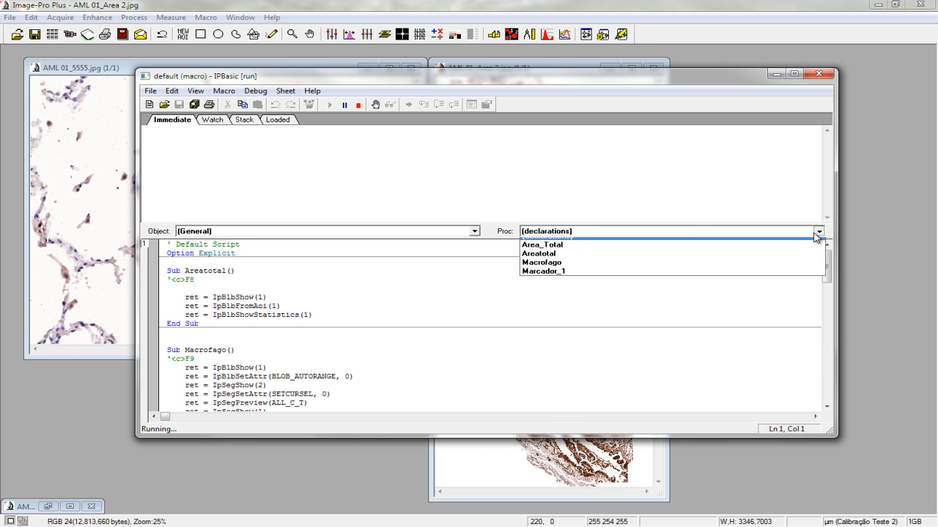
pyautogui.click(549, 278)
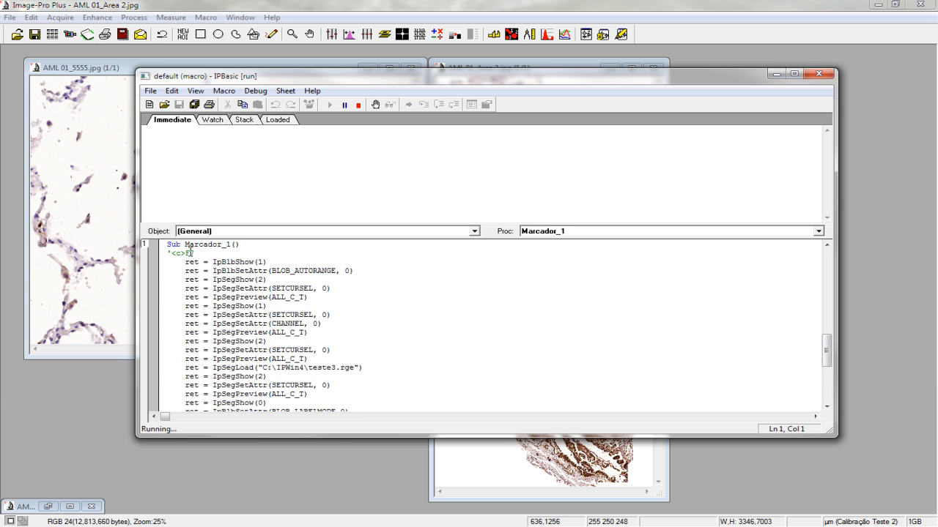
# Step: Examine the Marcador_1 code, particularly the IpSegLoad line and its teste3.rge file name
pyautogui.moveTo(194, 246); pyautogui.dragTo(321, 301)
pyautogui.scroll(-3, 279, 279)
pyautogui.click(303, 333)
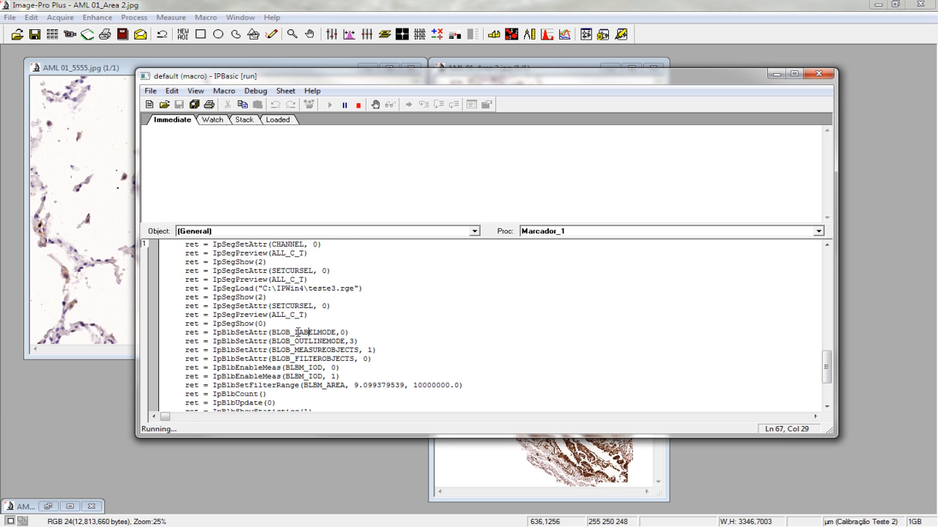
pyautogui.scroll(4, 303, 332)
pyautogui.scroll(-2, 279, 307)
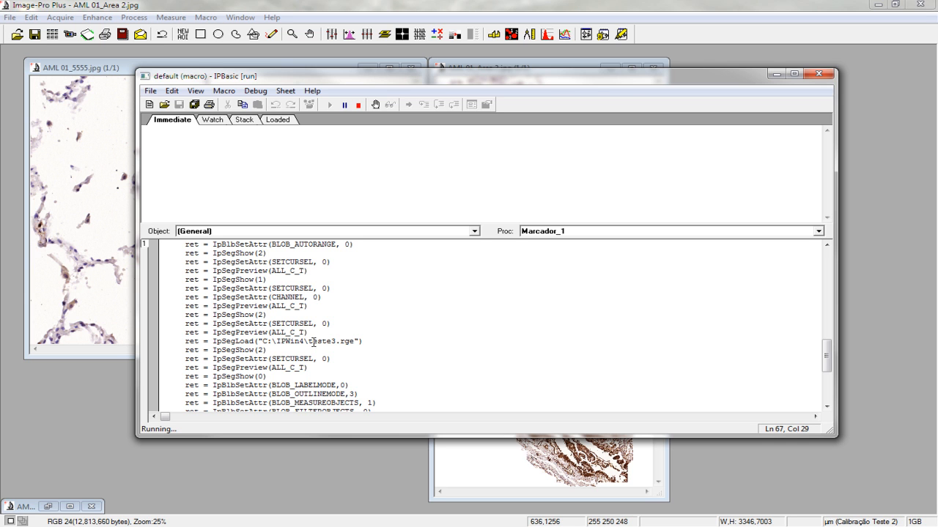
pyautogui.moveTo(309, 342); pyautogui.dragTo(356, 346)
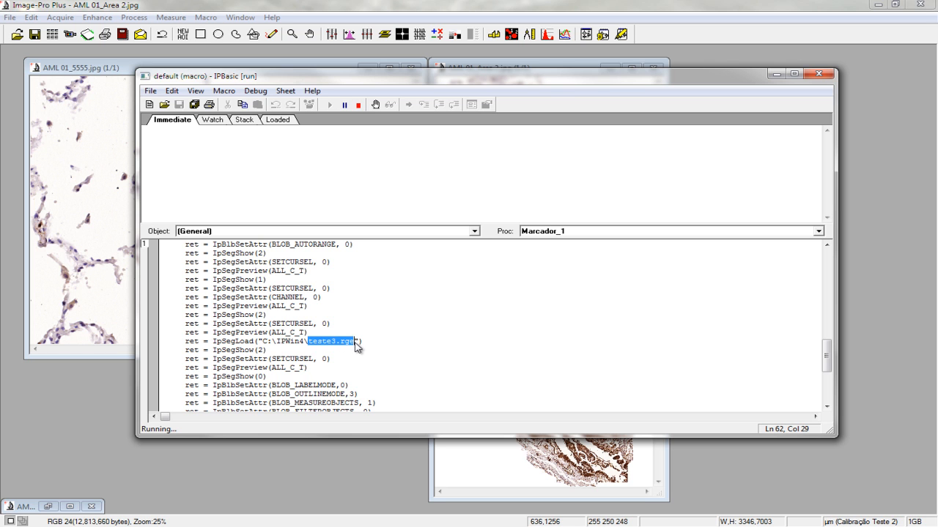
pyautogui.click(340, 345)
pyautogui.moveTo(339, 345); pyautogui.dragTo(353, 346)
pyautogui.click(326, 343)
pyautogui.moveTo(308, 341)
pyautogui.mouseDown()
pyautogui.moveTo(303, 331)
pyautogui.moveTo(261, 344)
pyautogui.moveTo(299, 349)
pyautogui.mouseUp()
pyautogui.click(312, 367)
# Step: Review the measurement settings at the end of Marcador_1, including the BLBM_AREA filter range
pyautogui.scroll(-1, 312, 366)
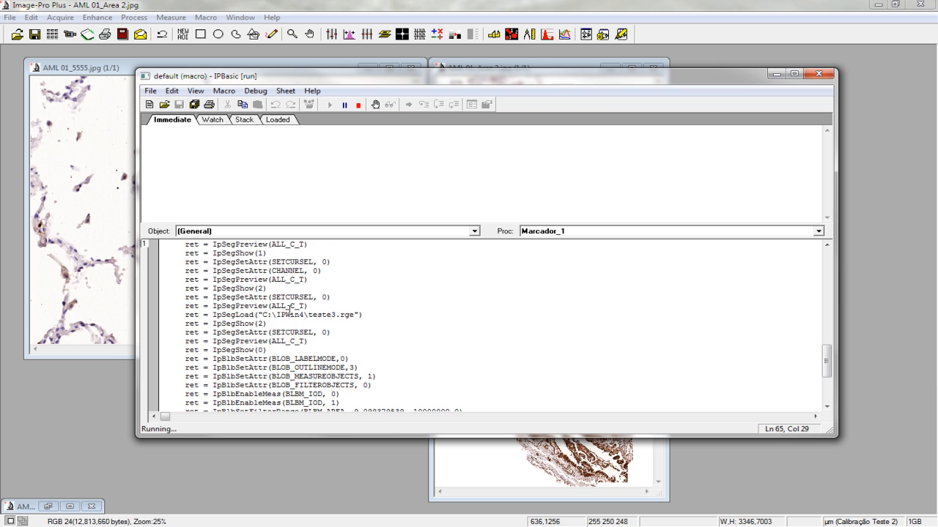
pyautogui.scroll(-1, 298, 326)
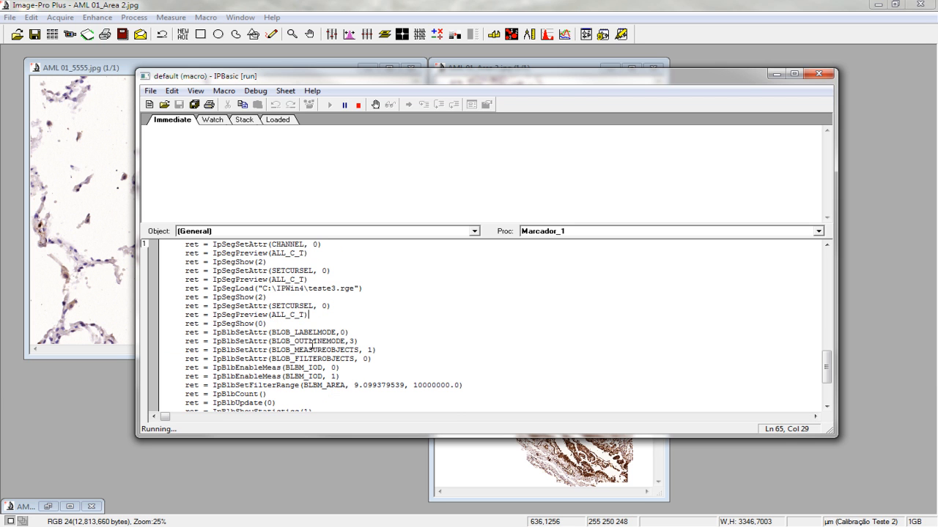
pyautogui.scroll(-2, 348, 346)
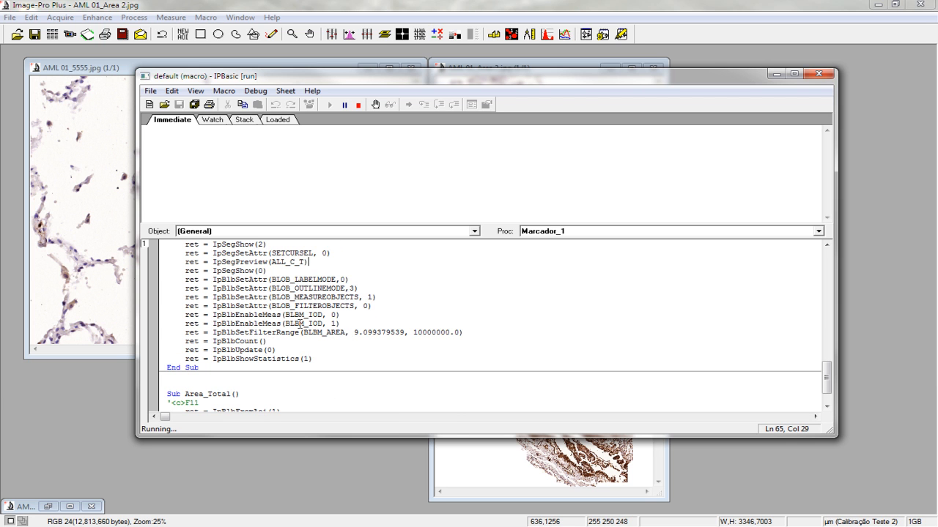
pyautogui.moveTo(317, 333); pyautogui.dragTo(445, 336)
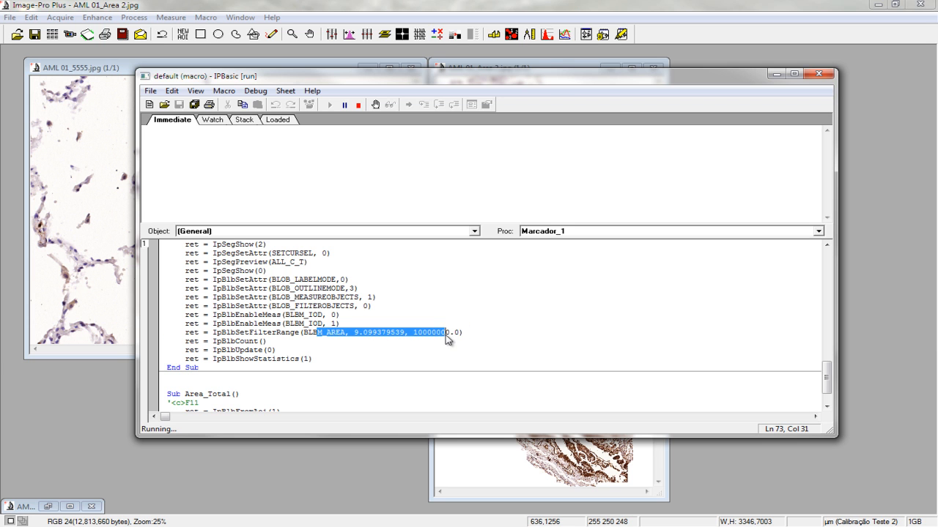
pyautogui.click(266, 341)
# Step: Copy the whole Marcador_1 procedure from Sub to End Sub and paste it into the blank Notepad document
pyautogui.scroll(8, 266, 341)
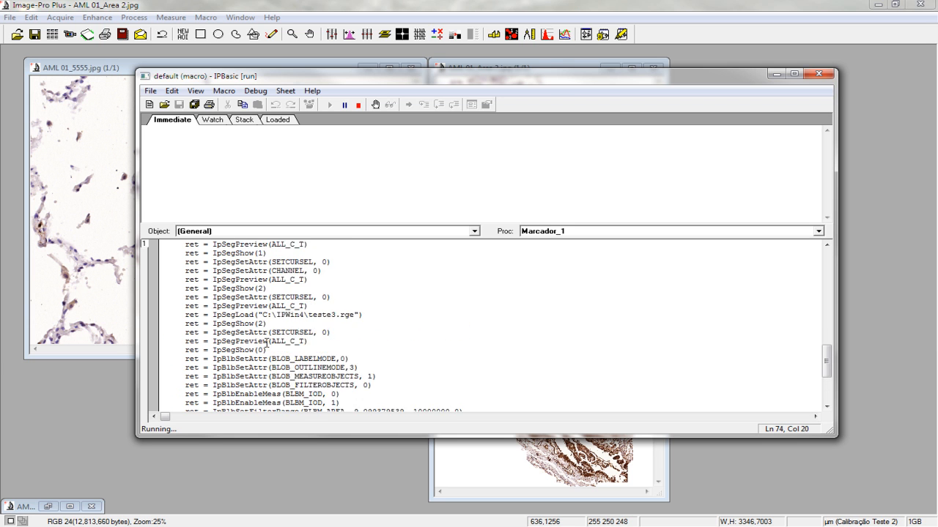
pyautogui.moveTo(167, 271); pyautogui.dragTo(289, 352)
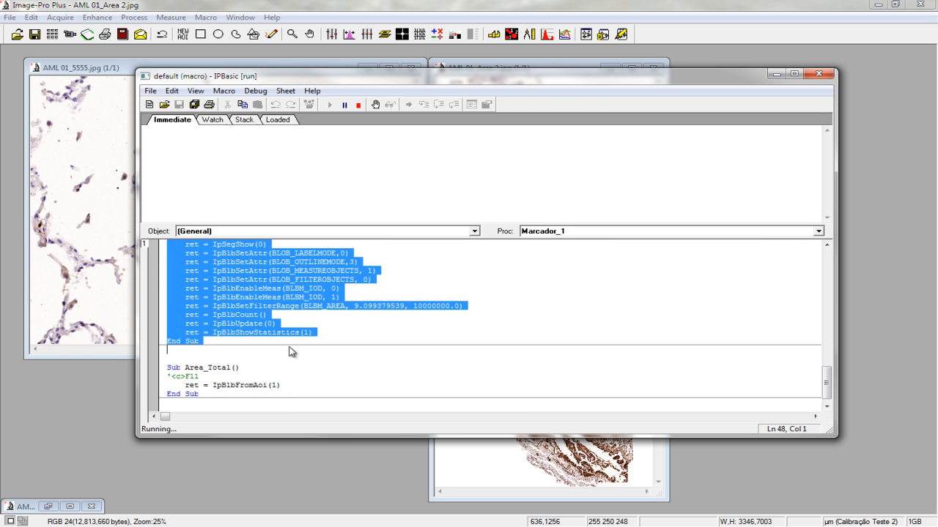
pyautogui.click(172, 91)
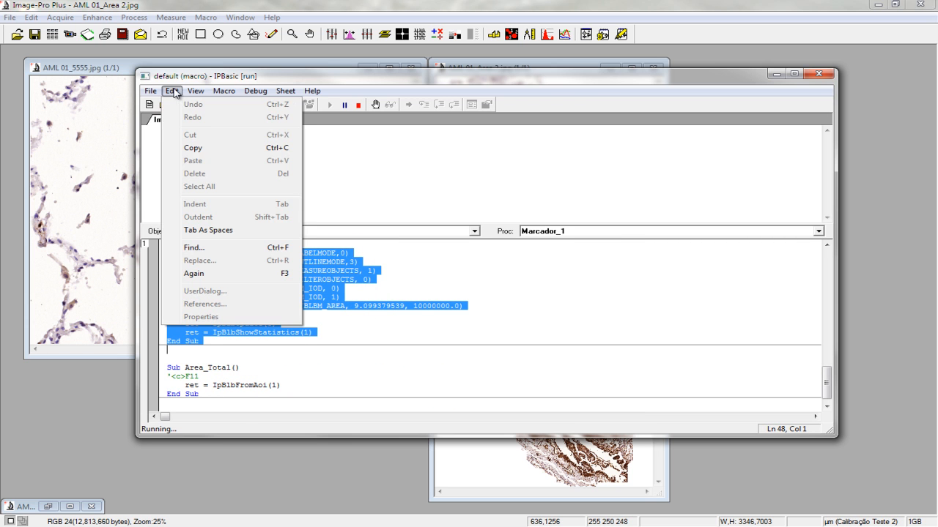
pyautogui.click(192, 146)
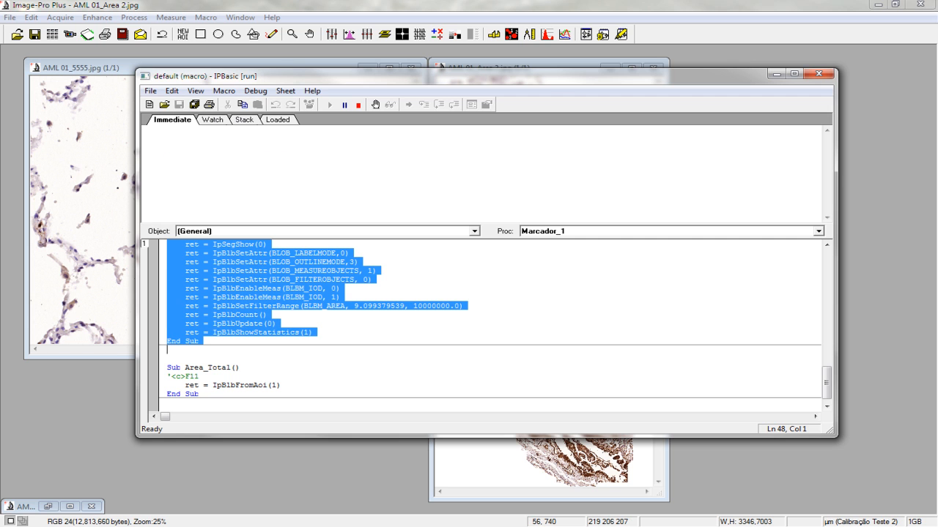
pyautogui.hotkey('alt', 'Tab')
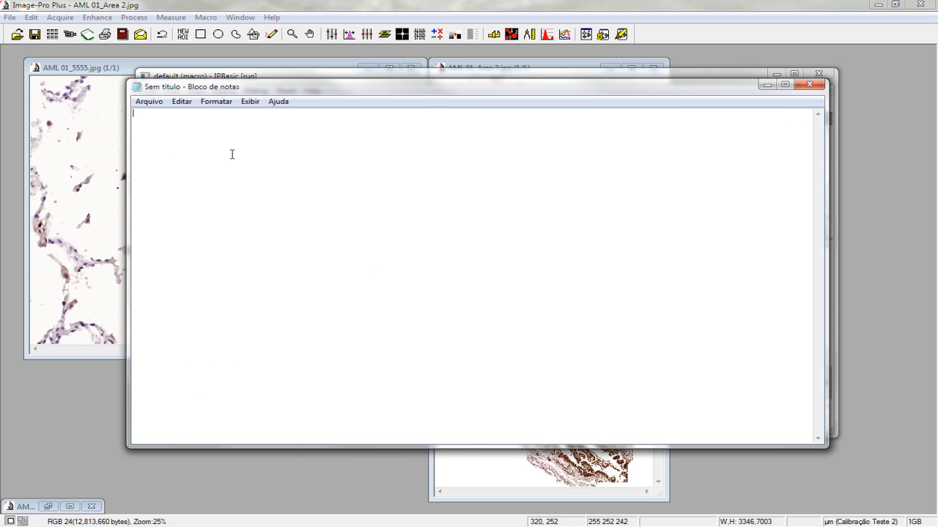
pyautogui.hotkey('ctrl', 'v')
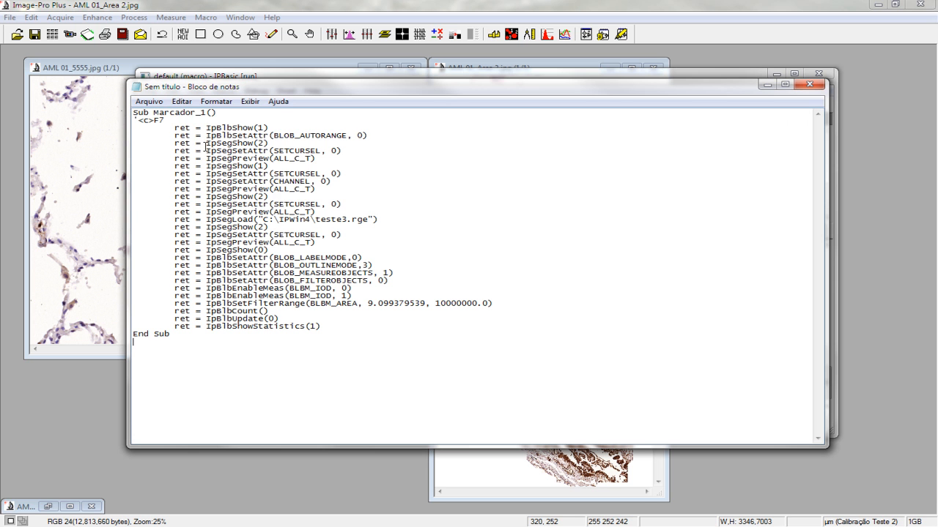
# Step: Save the copied macro code on the desktop as Macro1.txt, and close both Notepad and the macro code editor
pyautogui.click(149, 101)
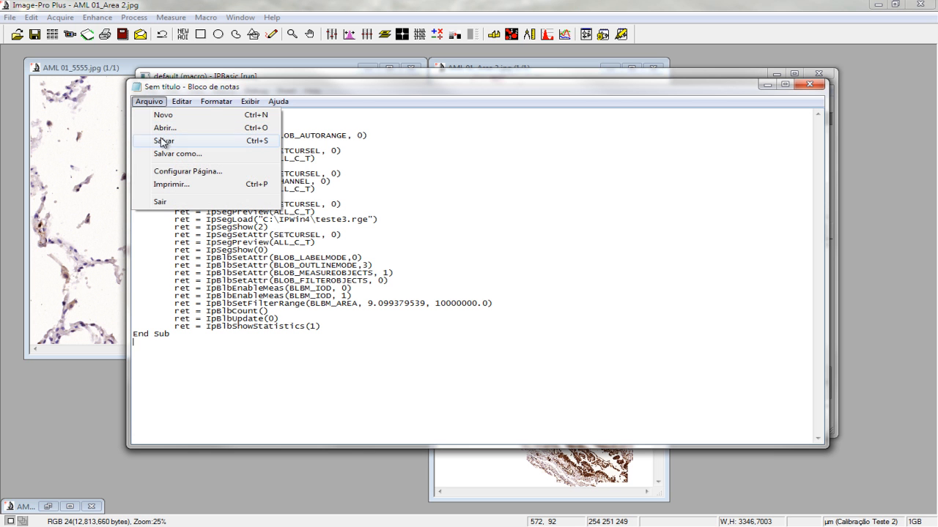
pyautogui.click(164, 155)
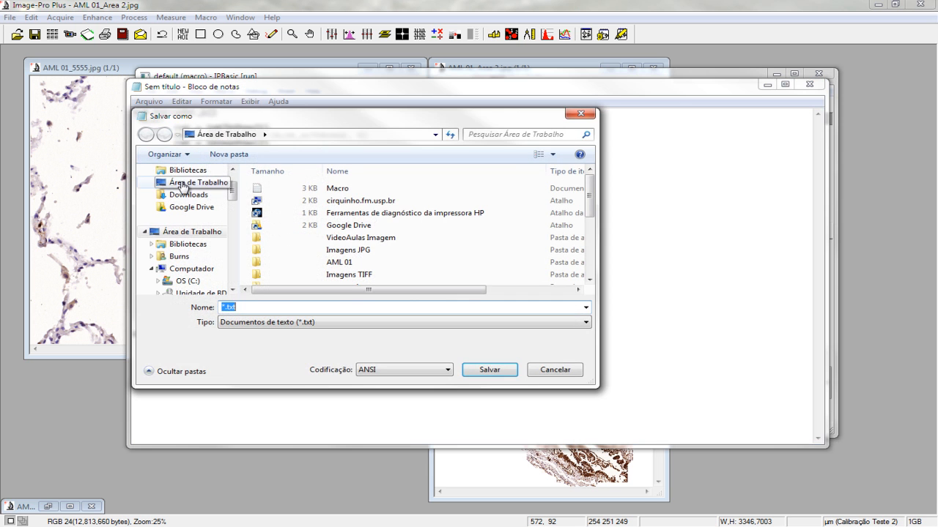
pyautogui.click(189, 182)
pyautogui.click(327, 333)
pyautogui.write('Macro')
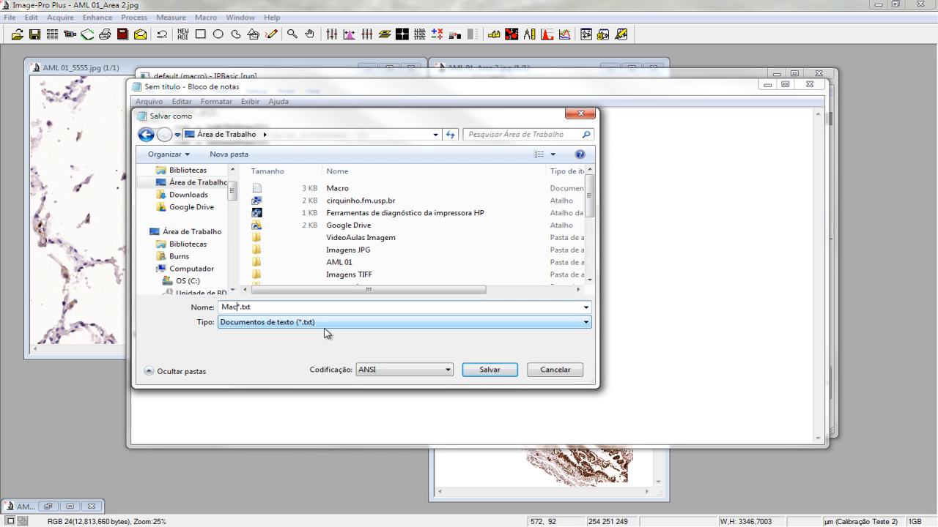
pyautogui.press('Return')
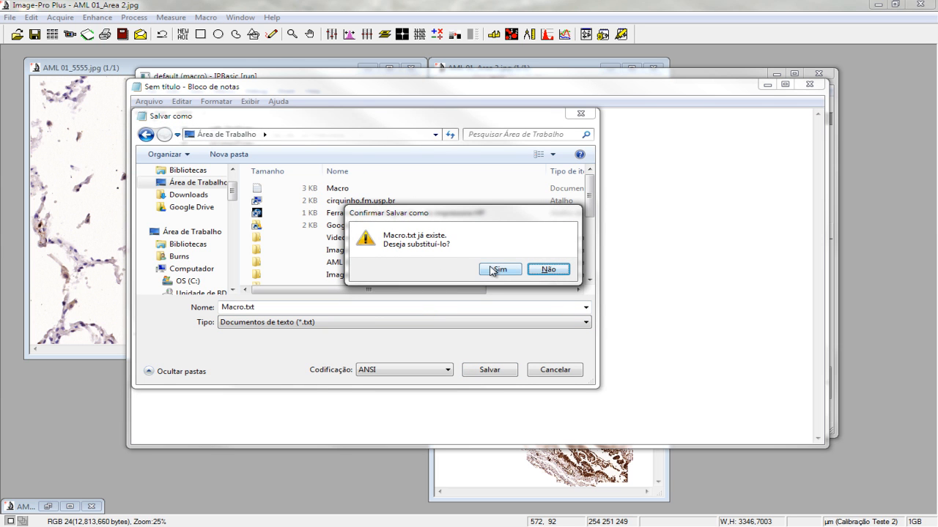
pyautogui.click(557, 272)
pyautogui.click(239, 309)
pyautogui.write('1')
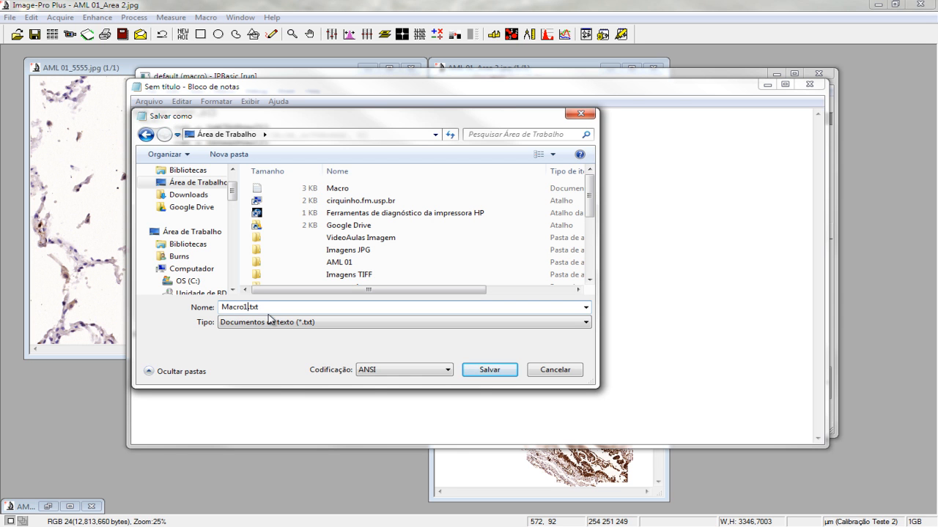
pyautogui.click(482, 371)
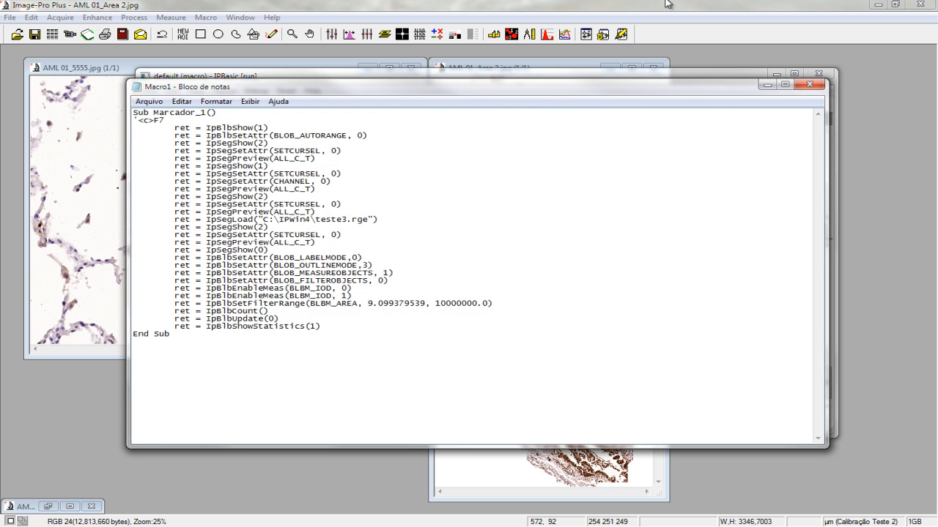
pyautogui.click(809, 85)
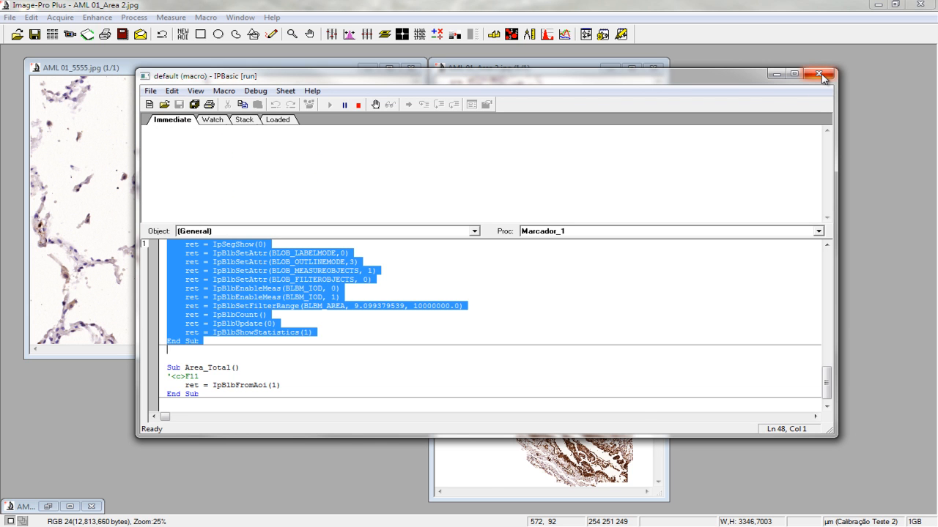
pyautogui.click(822, 76)
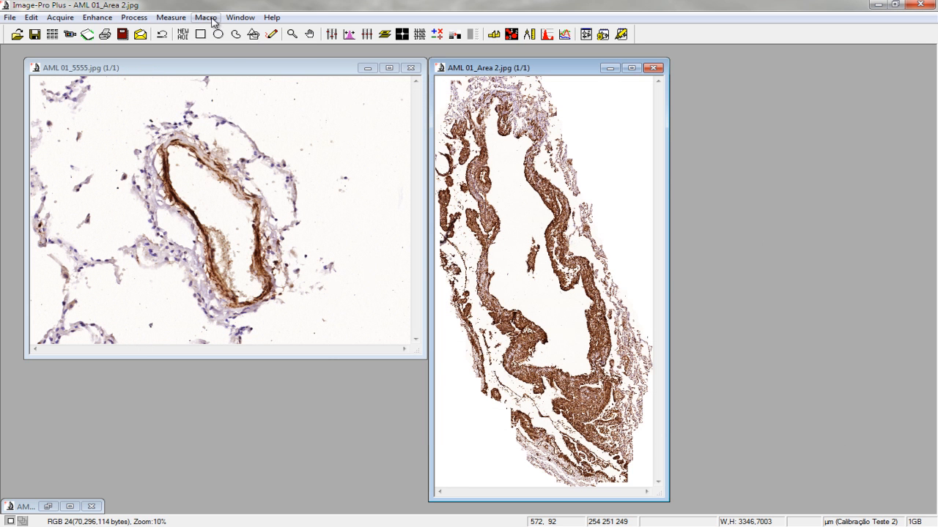
pyautogui.click(205, 17)
pyautogui.click(223, 47)
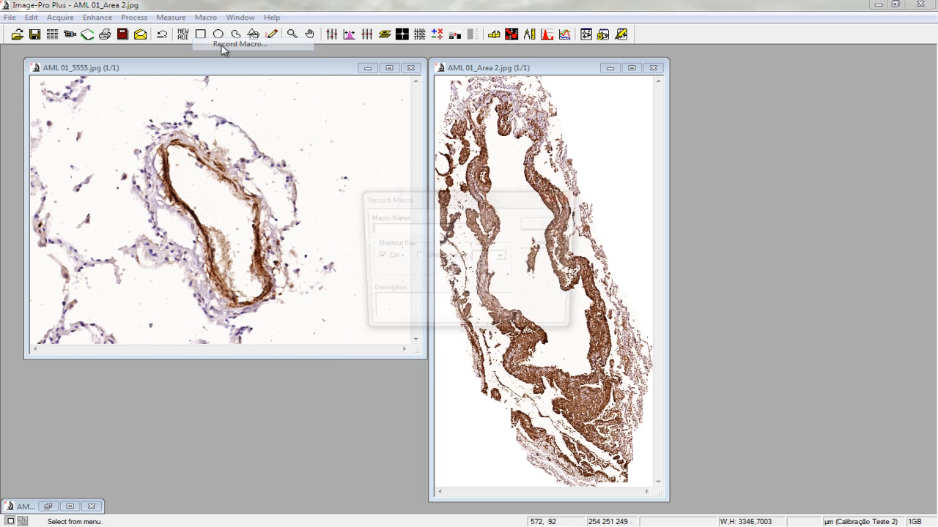
pyautogui.click(542, 242)
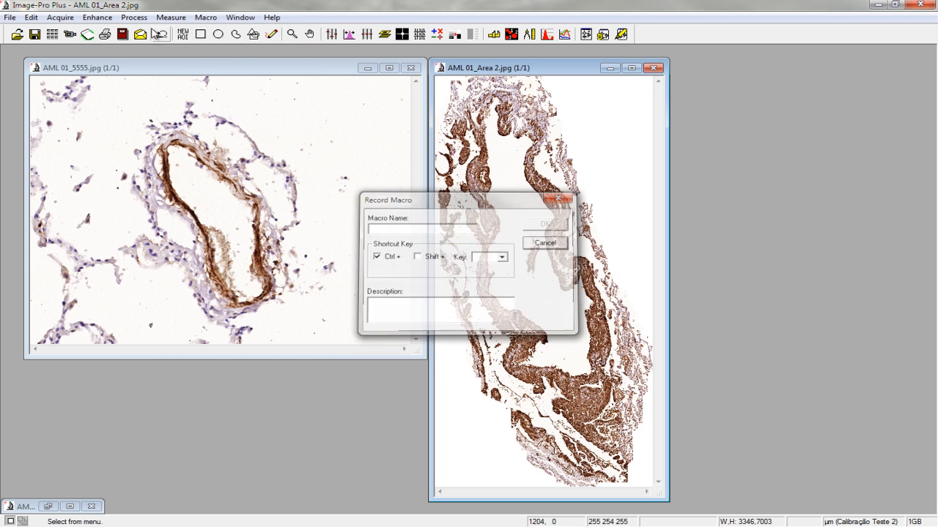
# Step: Delete the Marcador_1 macro from the default.scr script file
pyautogui.click(205, 16)
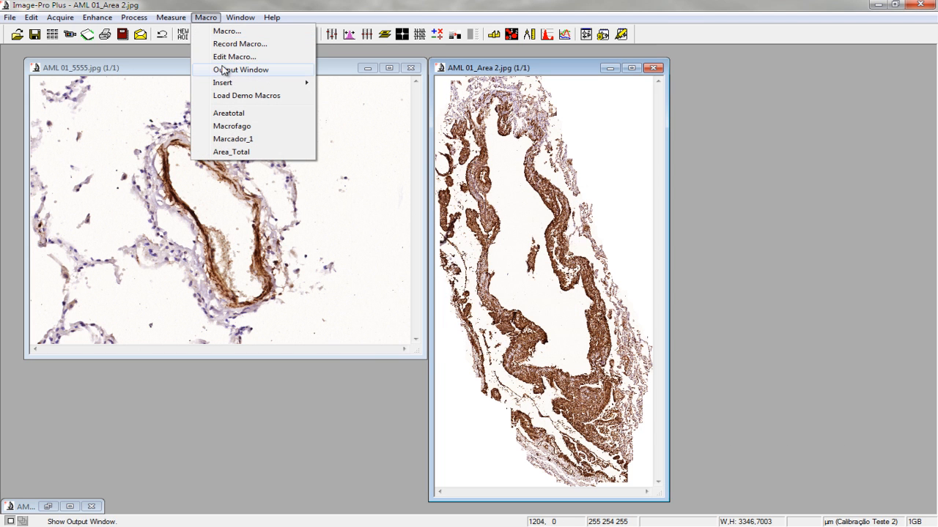
pyautogui.click(224, 33)
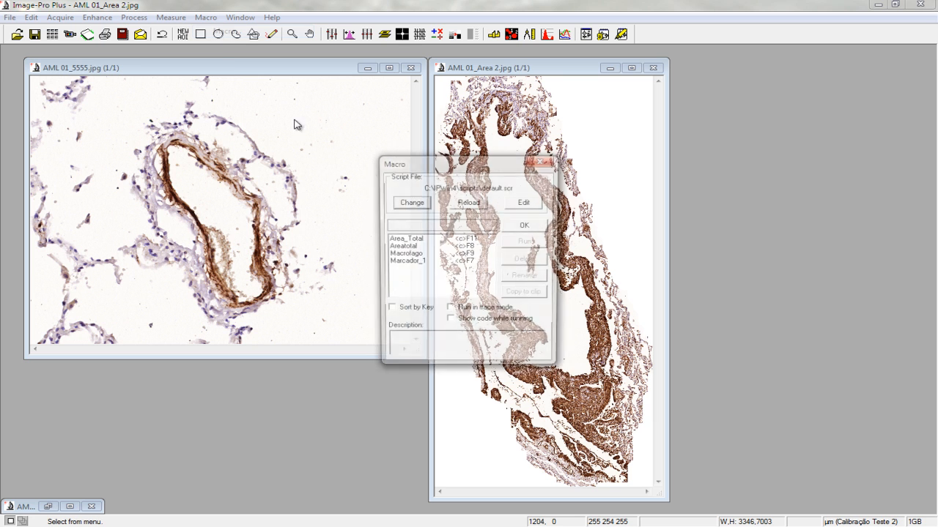
pyautogui.click(411, 262)
pyautogui.click(517, 263)
pyautogui.click(458, 296)
pyautogui.click(525, 225)
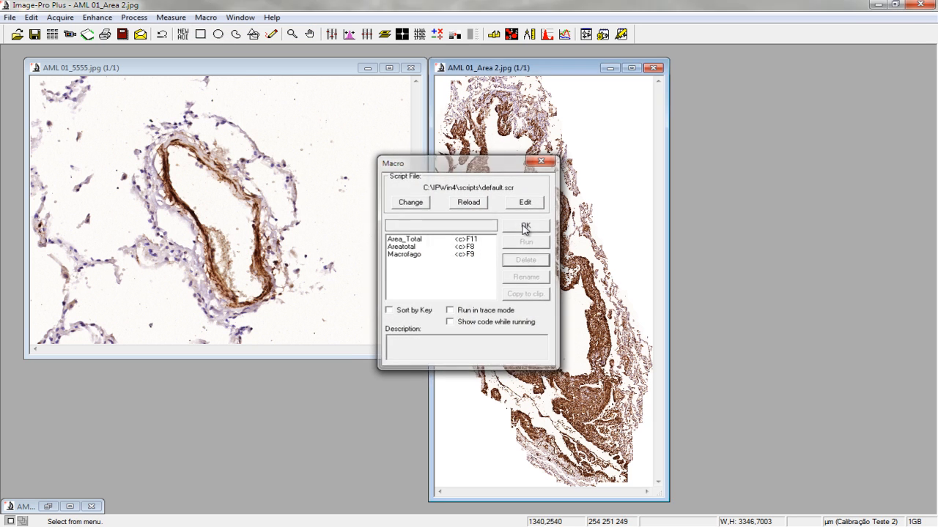
# Step: Open the default macro script for editing, place the insertion point below Area_Total, and end execution to allow edits
pyautogui.click(206, 18)
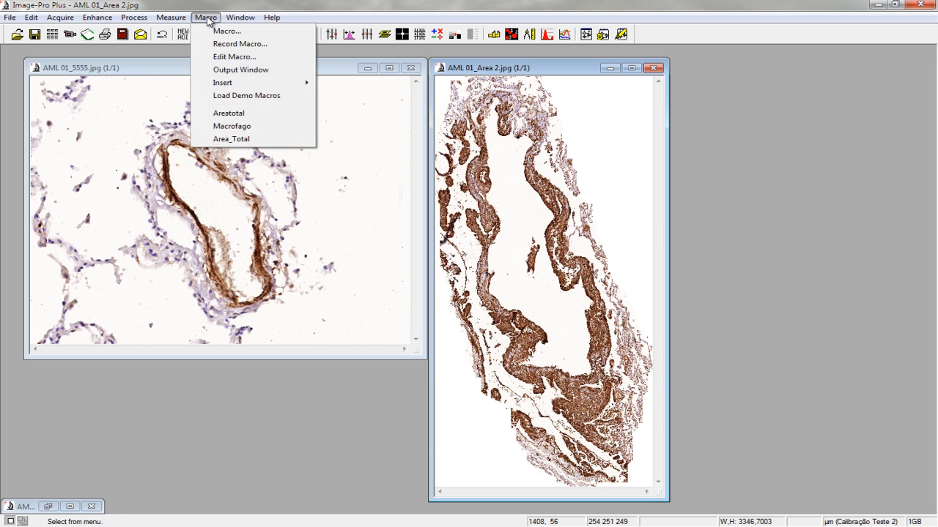
pyautogui.click(221, 57)
pyautogui.moveTo(421, 76); pyautogui.dragTo(443, 58)
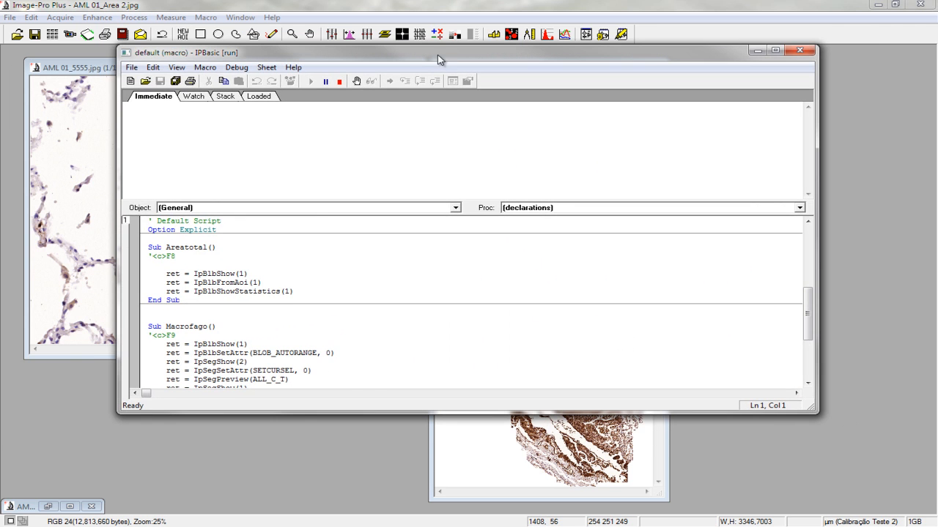
pyautogui.moveTo(807, 312); pyautogui.dragTo(655, 350)
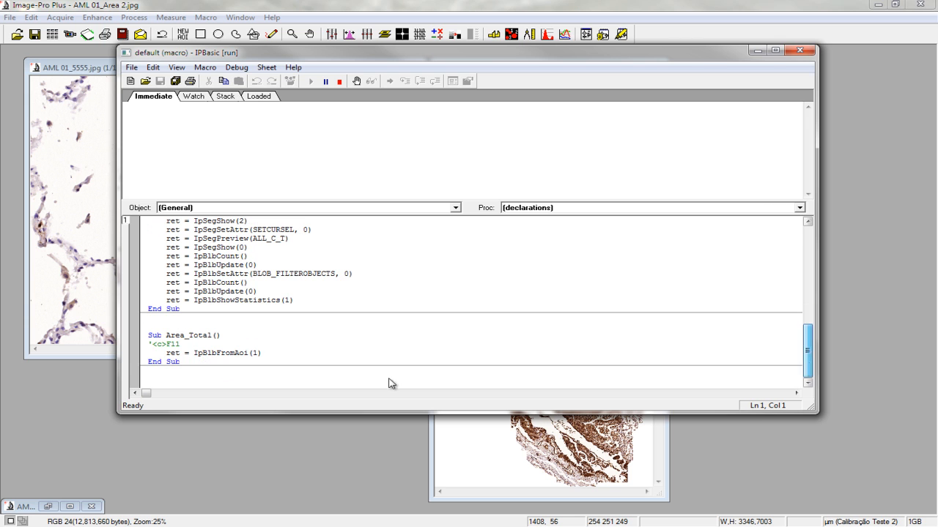
pyautogui.click(182, 384)
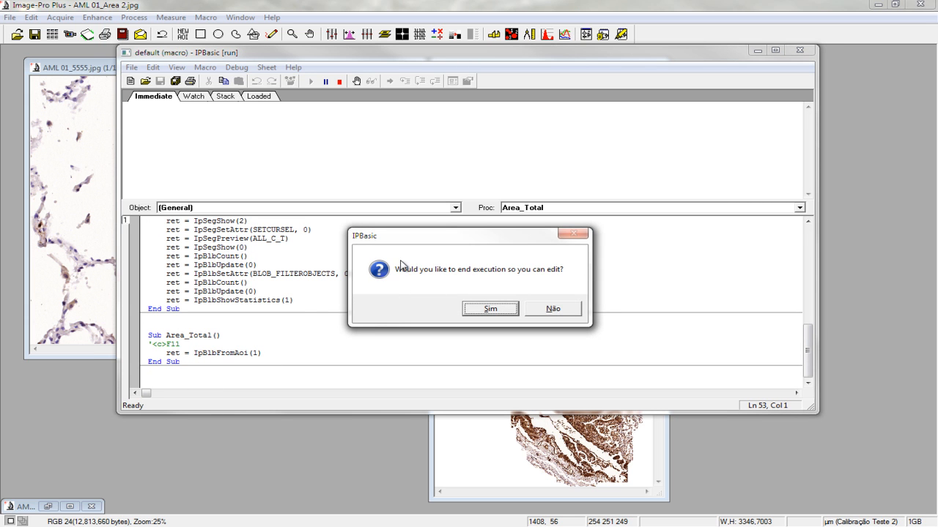
pyautogui.click(490, 310)
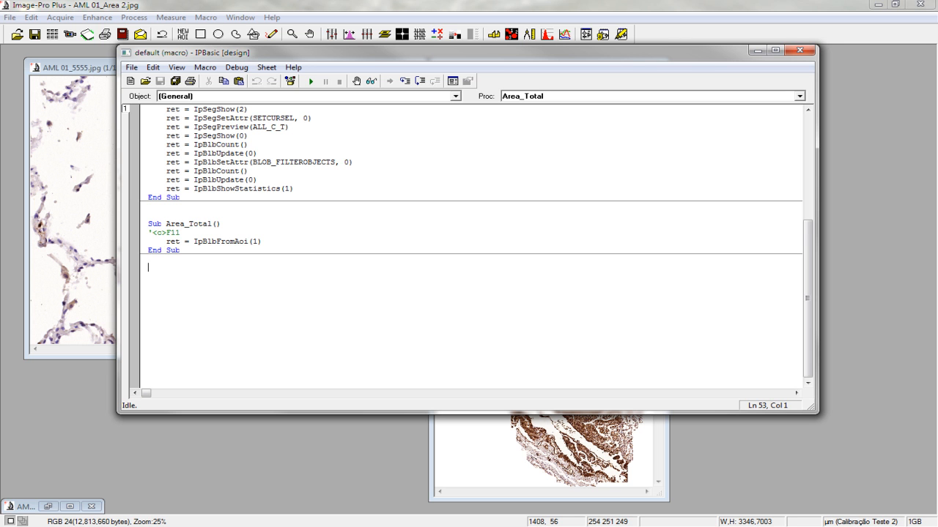
# Step: Switch to the Macro1 text file in Notepad, cut the entire Marcador_1 procedure, and close Notepad
pyautogui.hotkey('alt', 'Tab')
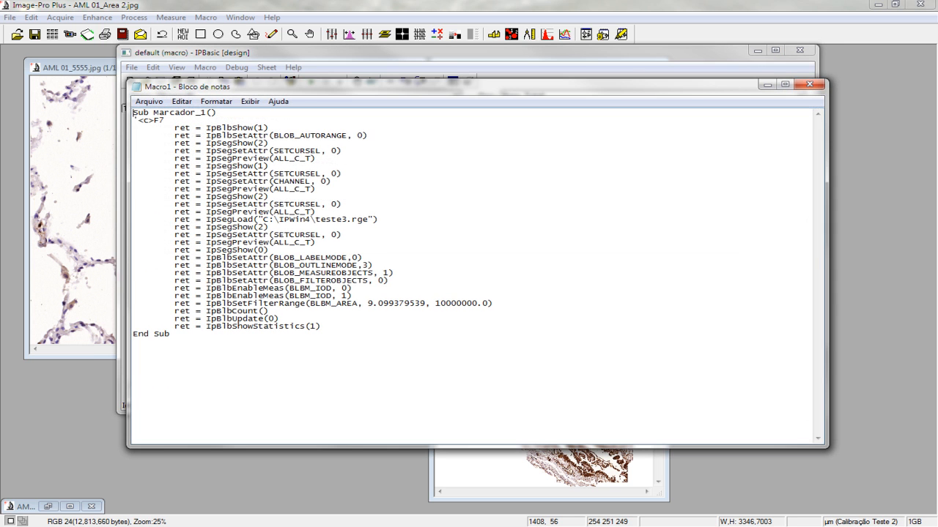
pyautogui.moveTo(249, 337); pyautogui.dragTo(134, 111)
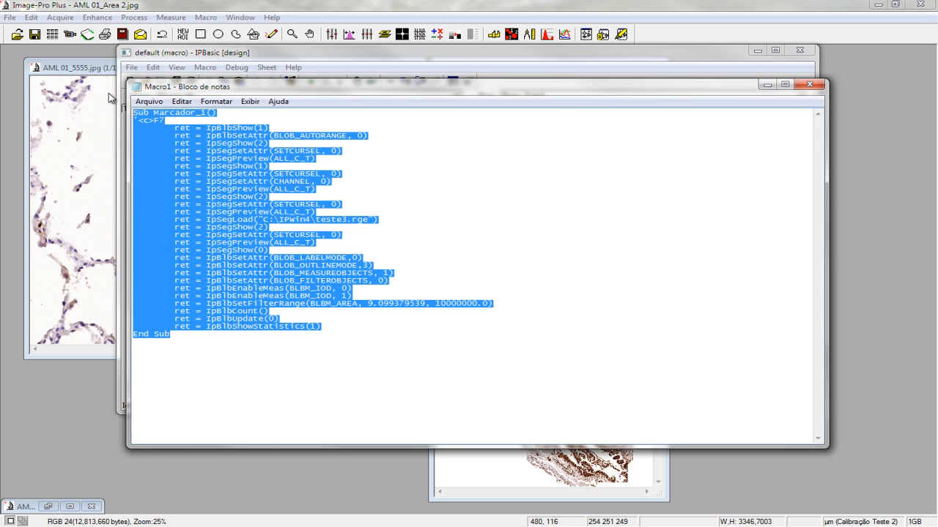
pyautogui.hotkey('ctrl', 'x')
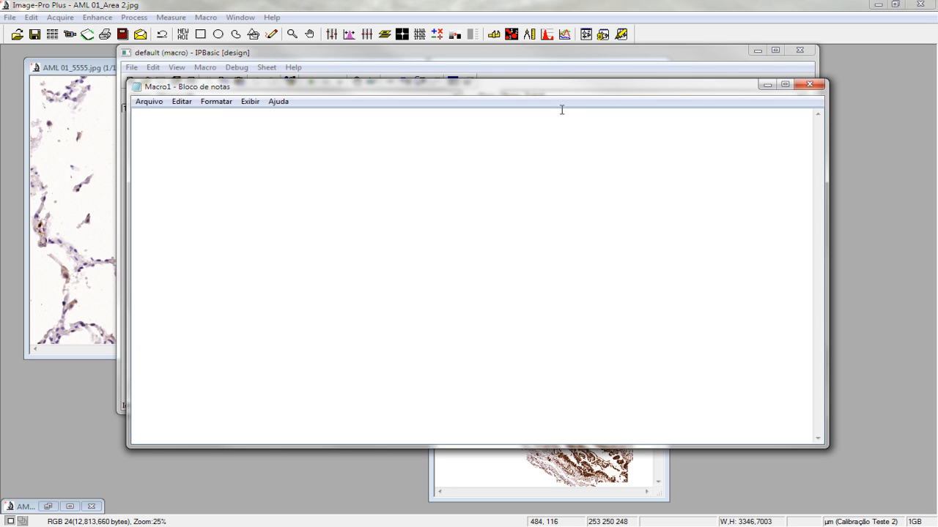
pyautogui.click(810, 85)
pyautogui.click(487, 275)
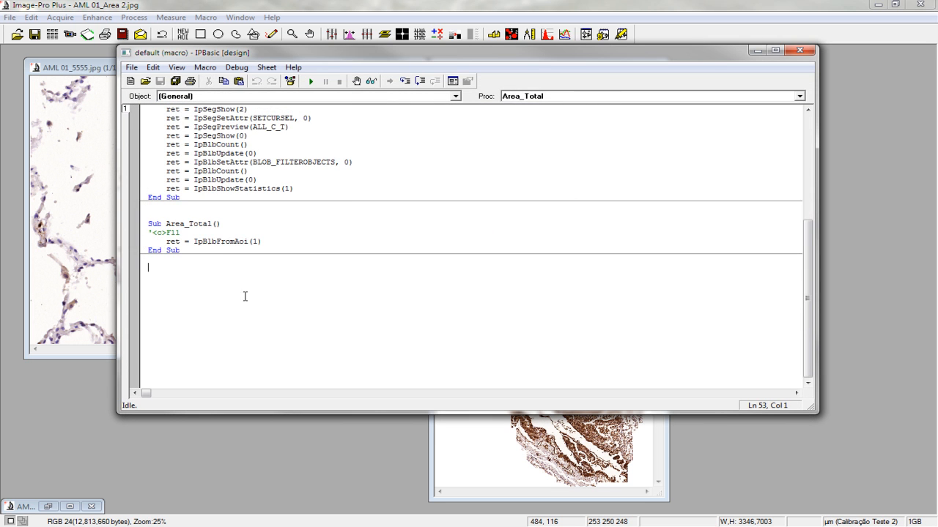
# Step: Paste the Marcador_1 procedure below Area_Total in the default script, save the script, and close the editor
pyautogui.hotkey('ctrl', 'v')
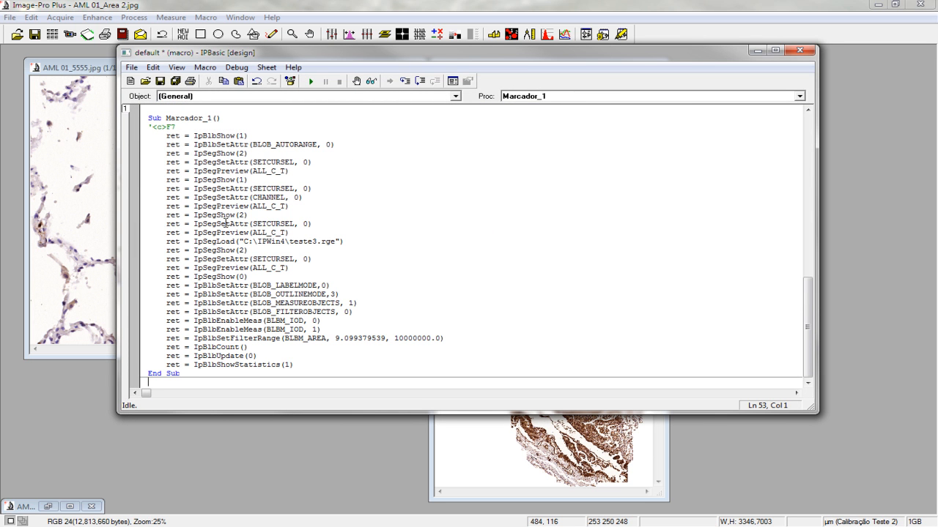
pyautogui.click(160, 80)
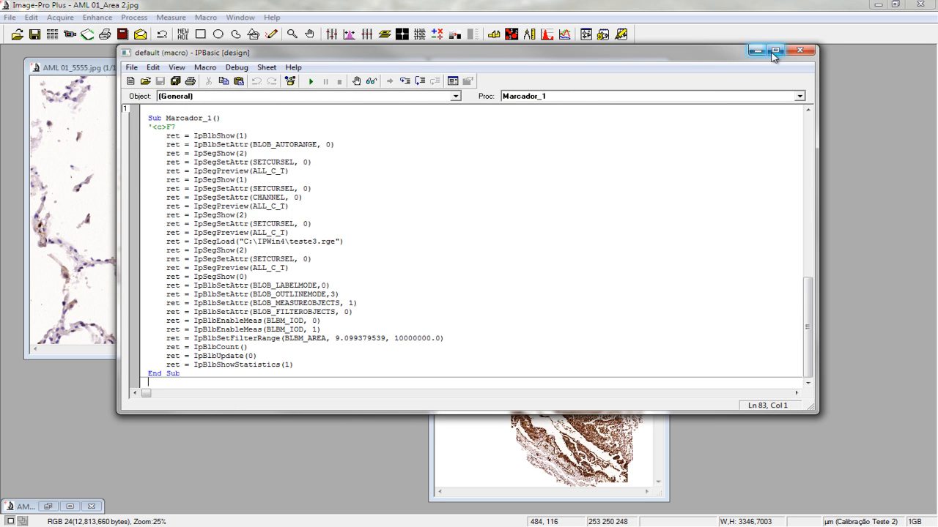
pyautogui.click(800, 51)
pyautogui.click(206, 17)
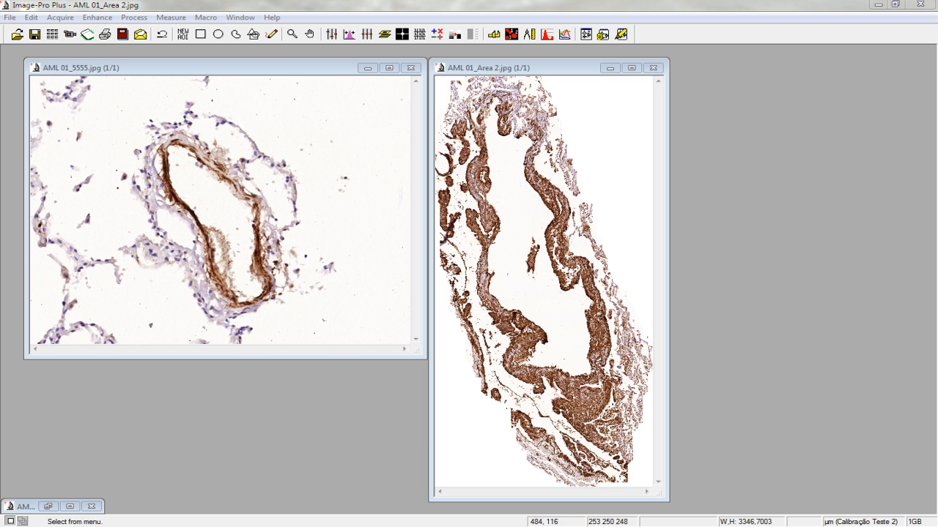
# Step: Switch to Windows Explorer and open the IPWin4 folder on drive C
pyautogui.moveTo(0, 26); pyautogui.dragTo(560, 12)
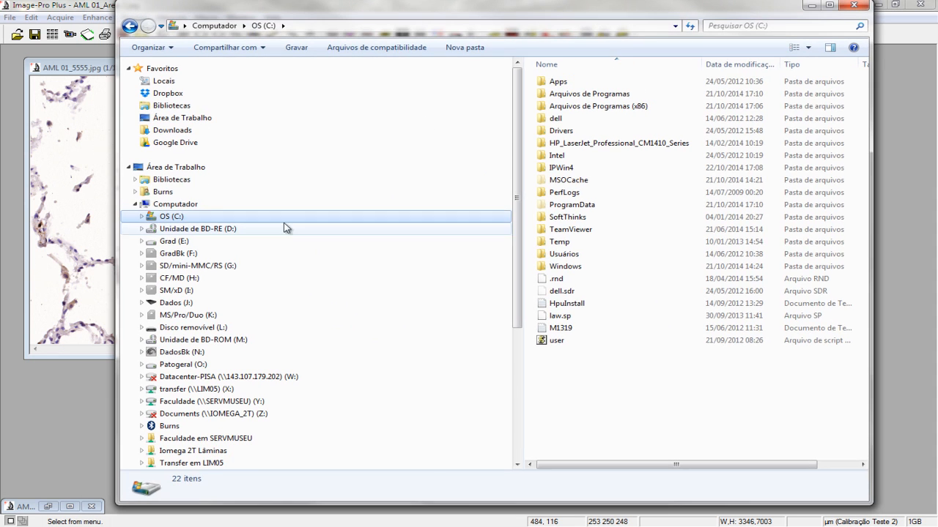
pyautogui.click(152, 205)
pyautogui.click(173, 218)
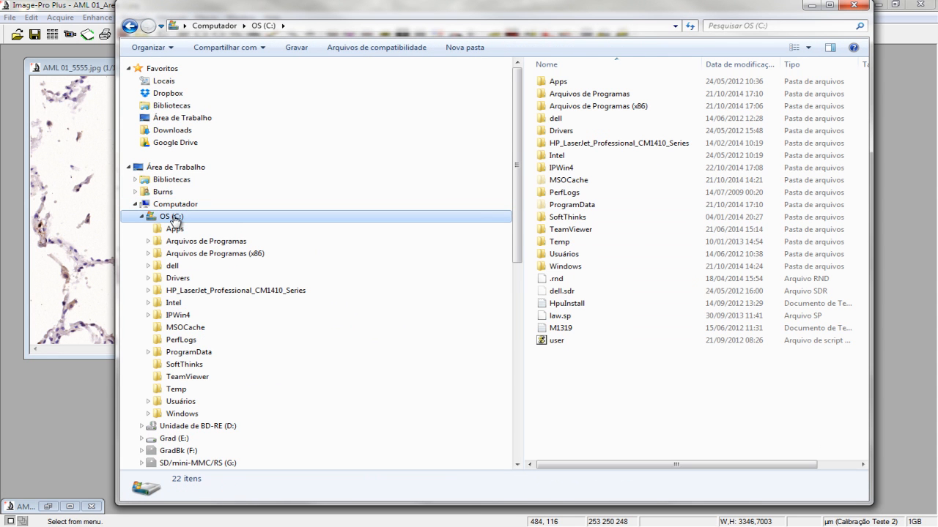
pyautogui.click(548, 170)
pyautogui.doubleClick(547, 170)
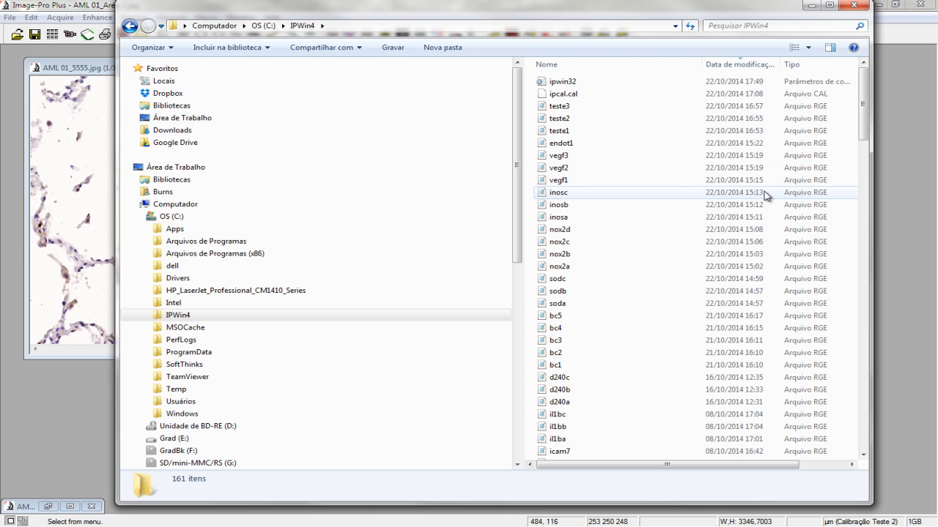
# Step: Open the teste3 RGE file in Notepad and examine its header and the start of the RGB Color Cube Based section
pyautogui.click(555, 108)
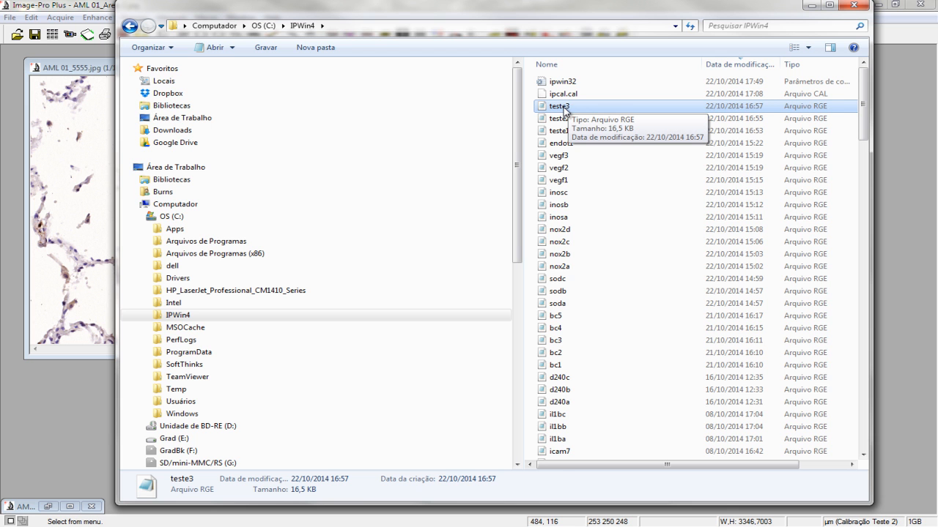
pyautogui.doubleClick(566, 108)
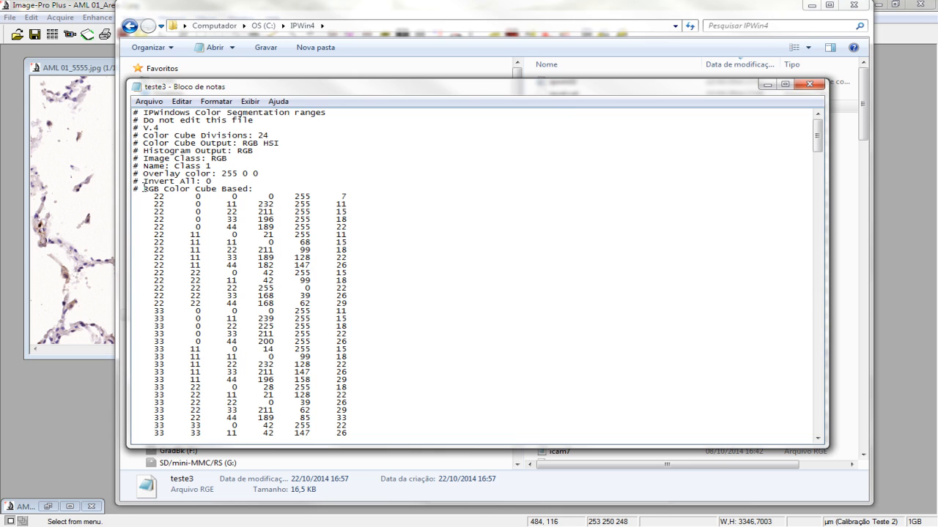
pyautogui.moveTo(143, 189); pyautogui.dragTo(253, 192)
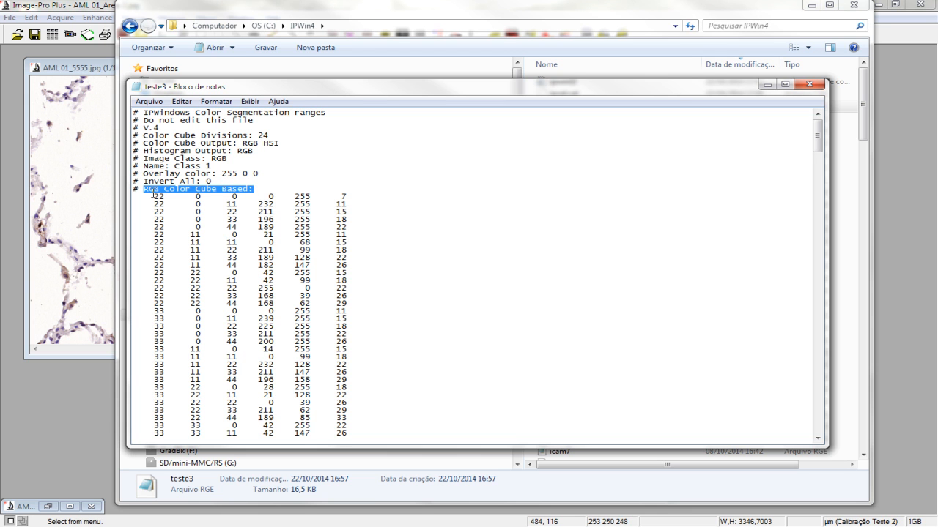
pyautogui.click(235, 196)
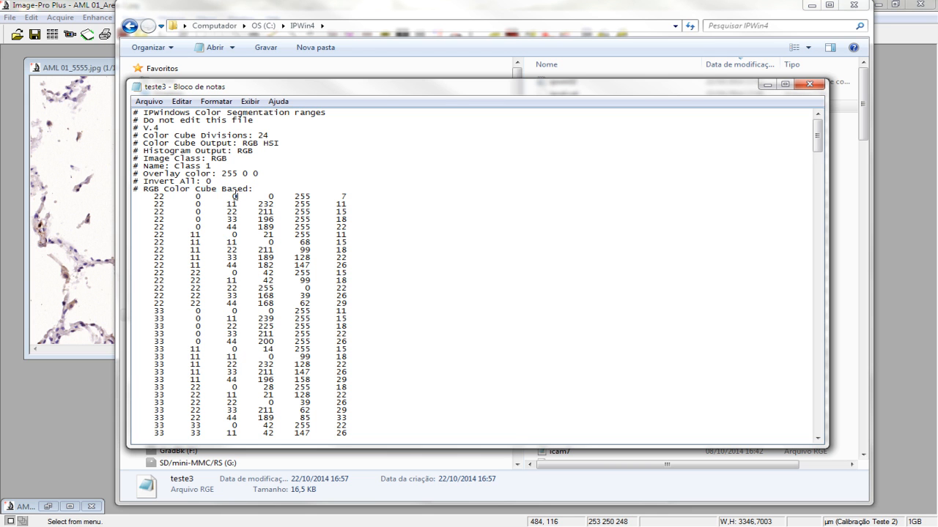
# Step: Review the teste3 color values through to the Histogram Based section, and close the file and Windows Explorer
pyautogui.scroll(-3, 235, 195)
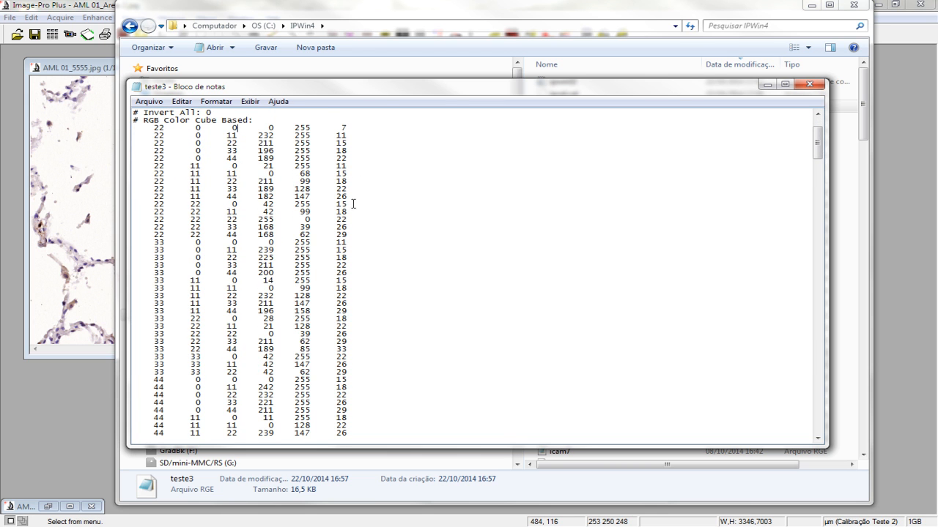
pyautogui.scroll(-2, 190, 136)
pyautogui.scroll(-20, 190, 135)
pyautogui.scroll(-20, 200, 138)
pyautogui.scroll(-14, 200, 138)
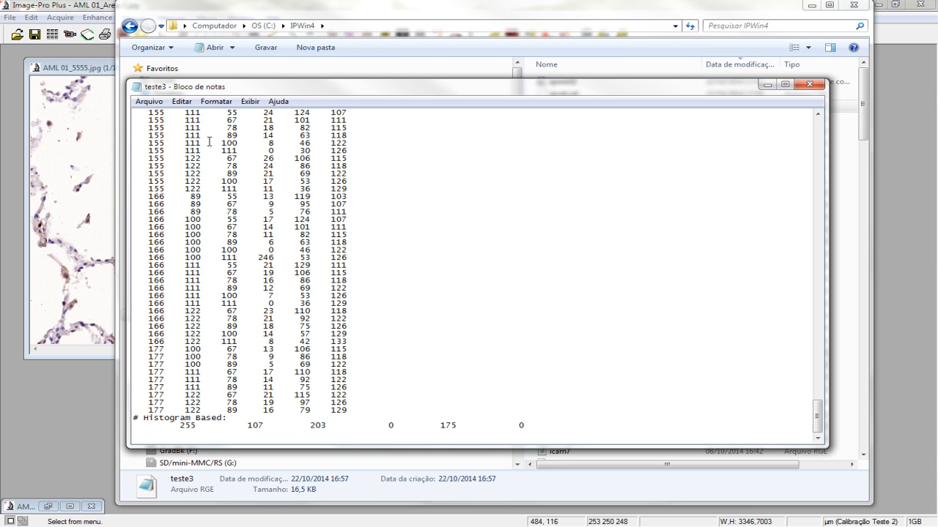
pyautogui.scroll(20, 208, 141)
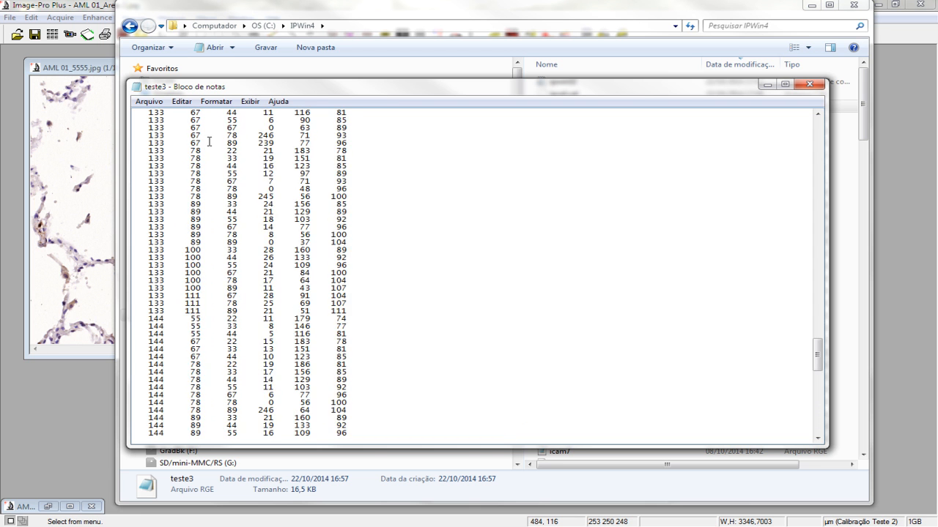
pyautogui.scroll(20, 209, 141)
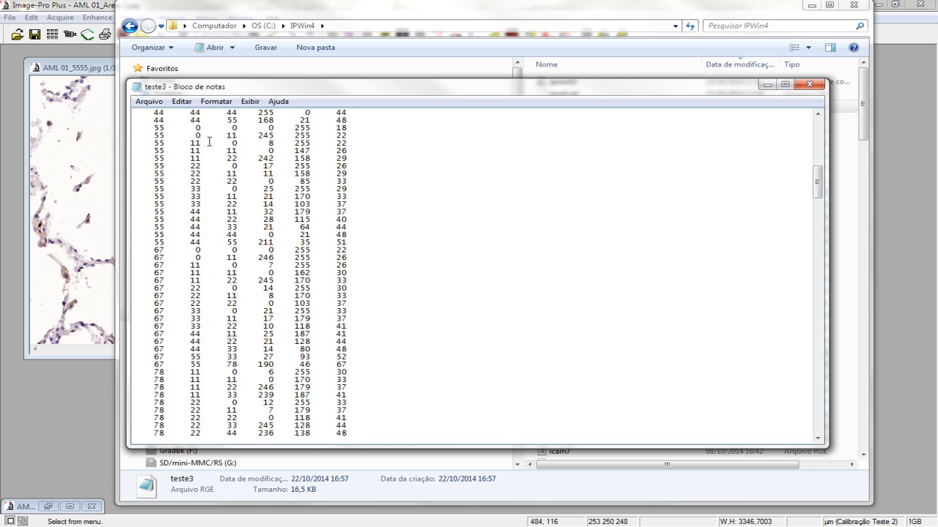
pyautogui.scroll(6, 208, 142)
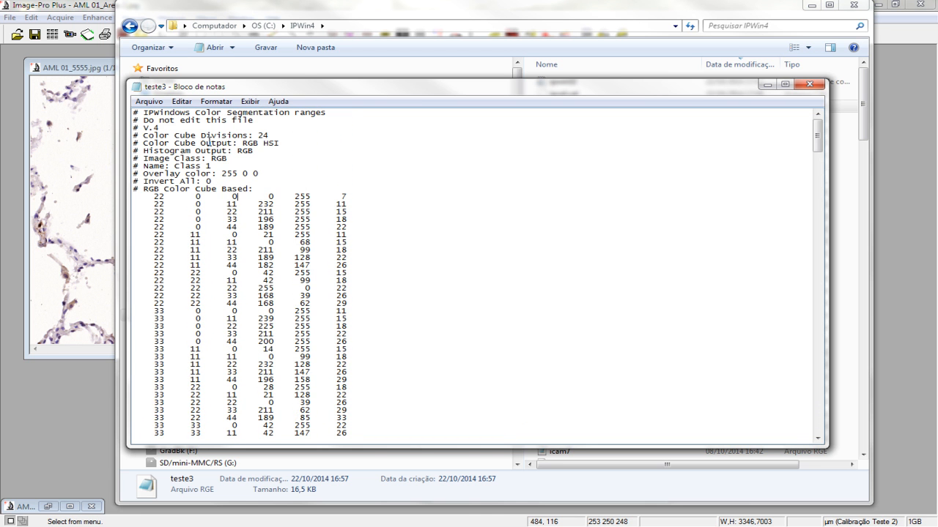
pyautogui.click(810, 86)
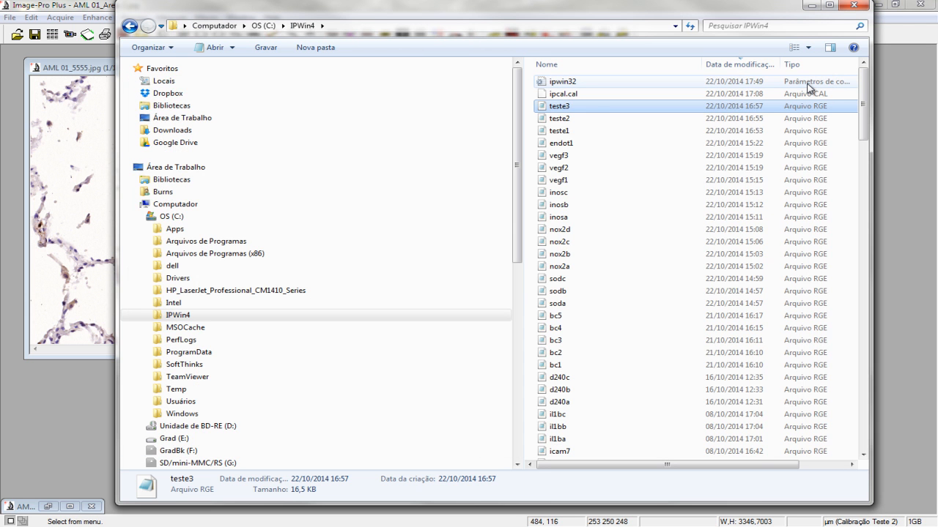
pyautogui.click(862, 9)
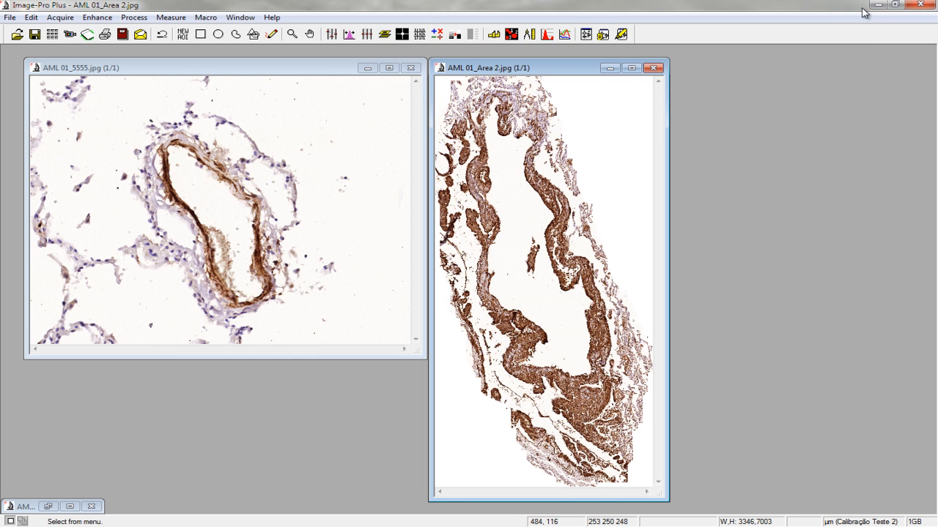